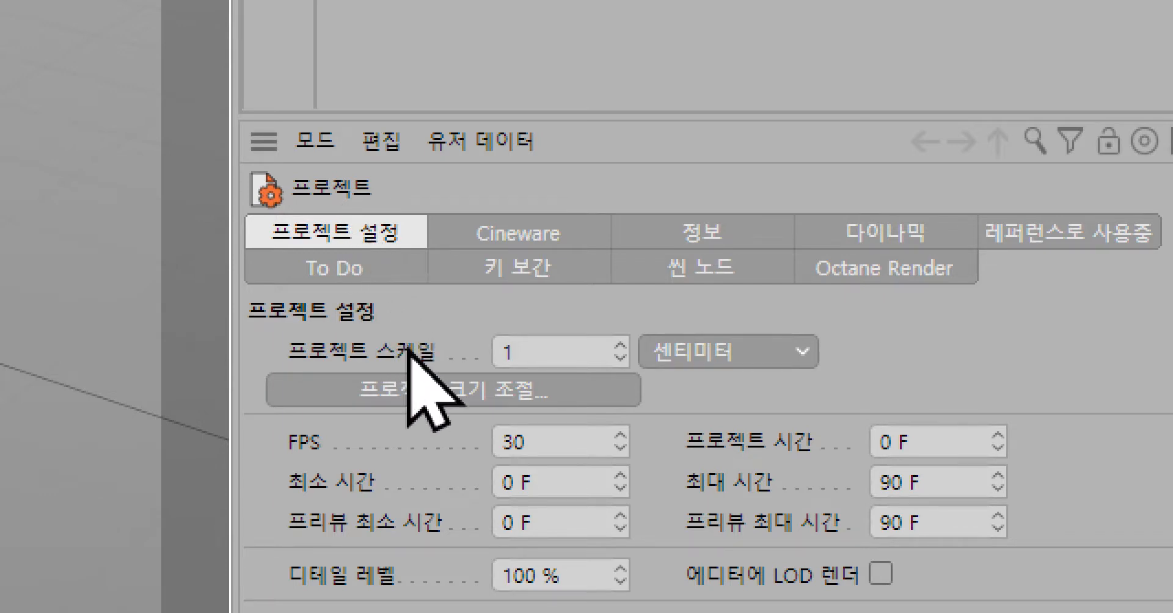
Review the project scale units and the available selection, primitive, spline, generator, deformer, environment, camera and light tools
{"action": "left_click", "coordinate": [728, 359]}
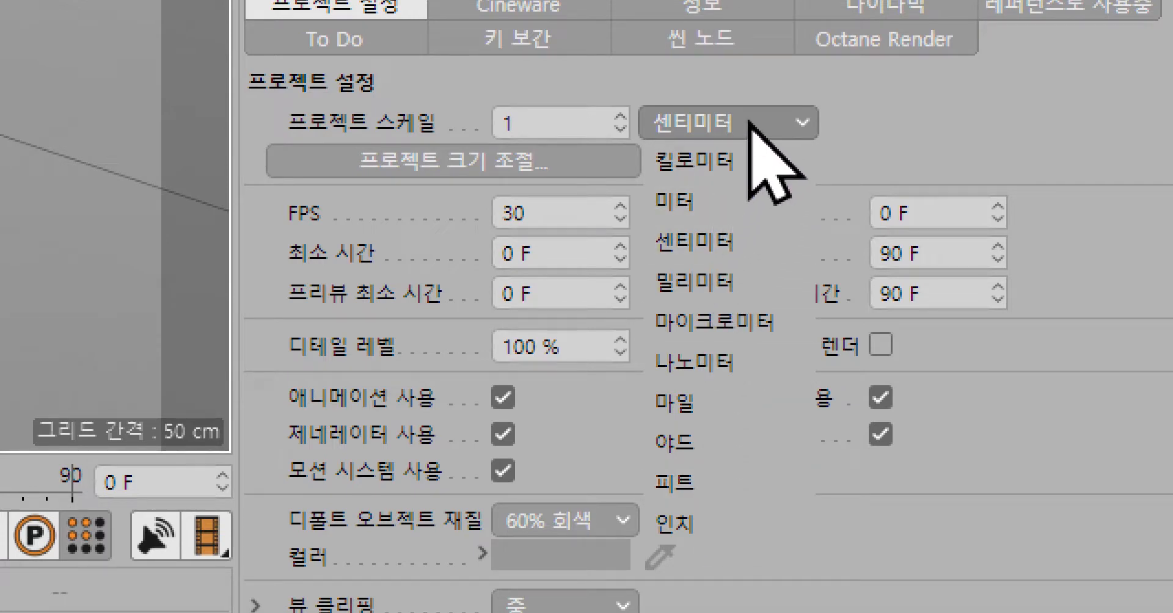
{"action": "left_click", "coordinate": [869, 117]}
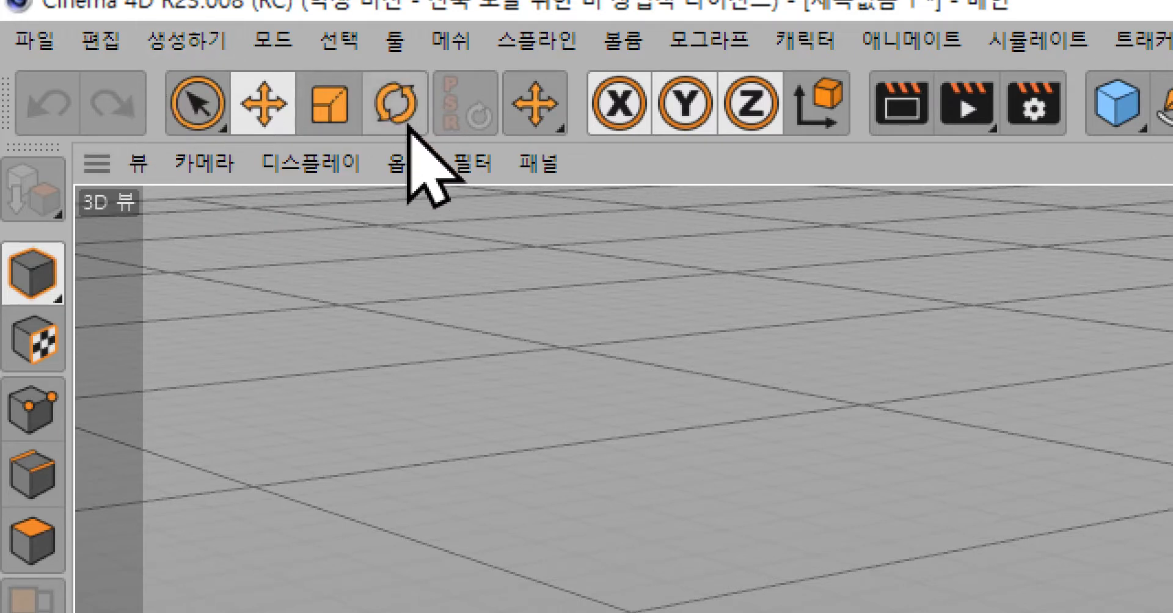
{"action": "left_click", "coordinate": [211, 119]}
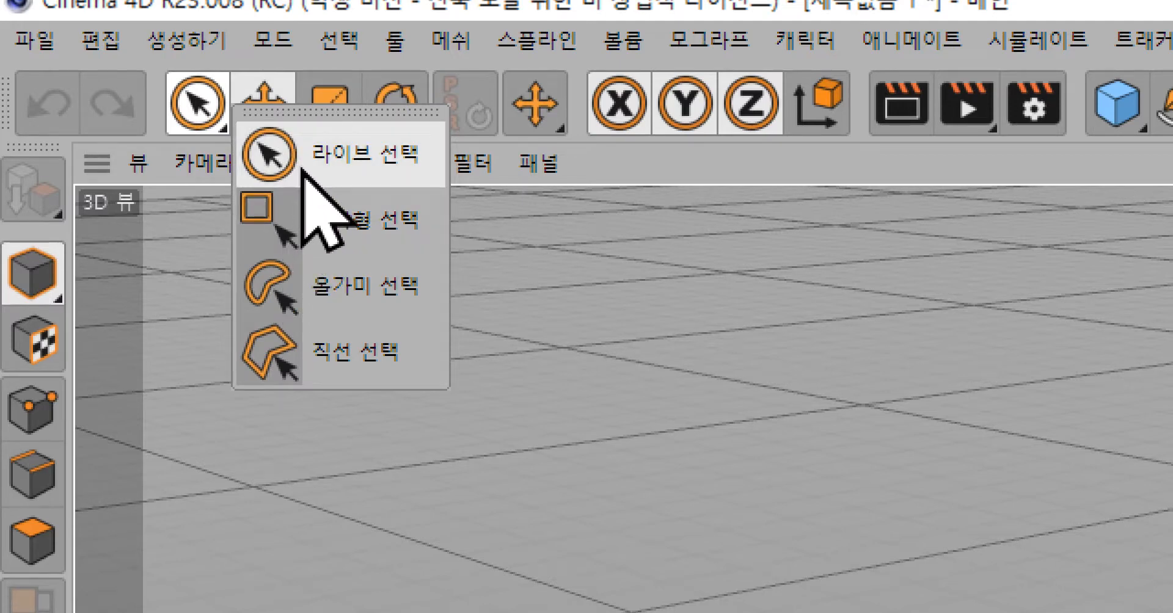
{"action": "left_click", "coordinate": [191, 107]}
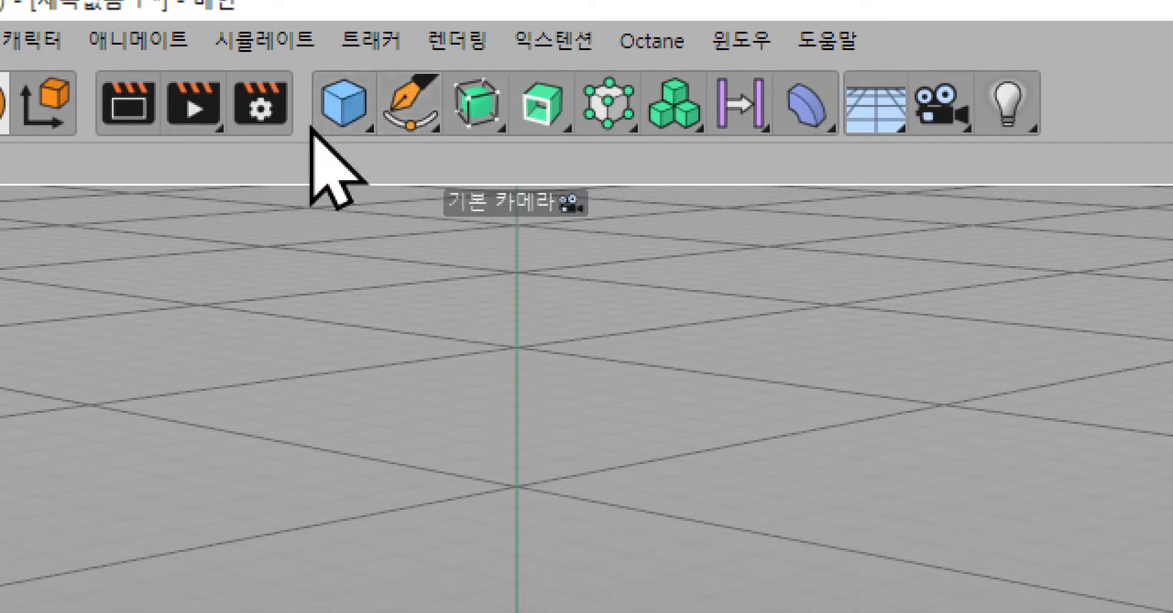
{"action": "left_click", "coordinate": [330, 120]}
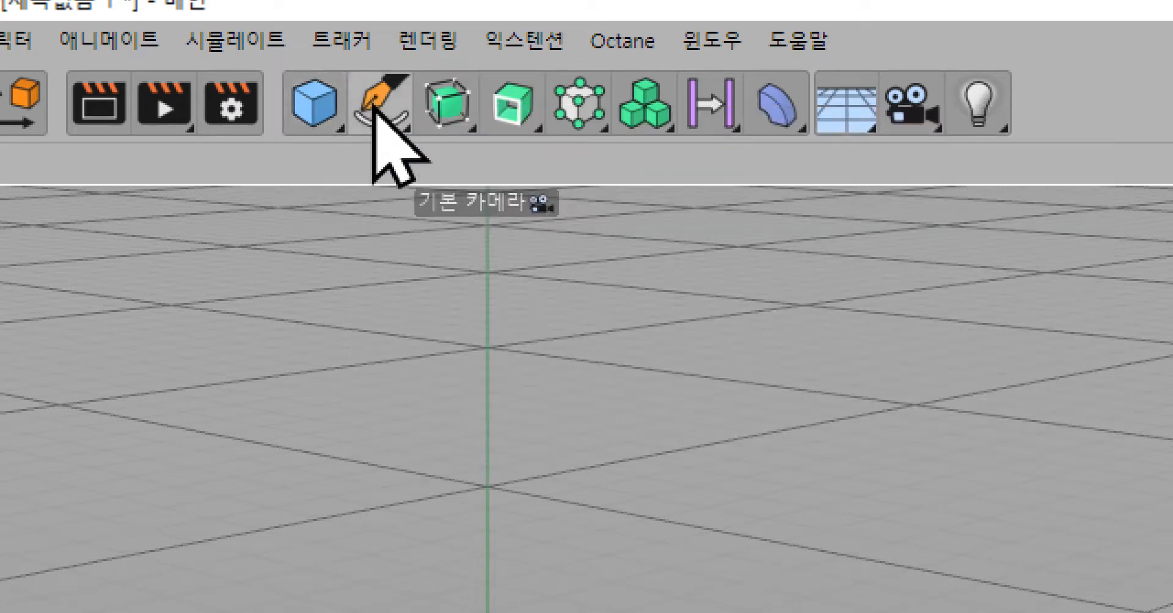
{"action": "left_click", "coordinate": [374, 109]}
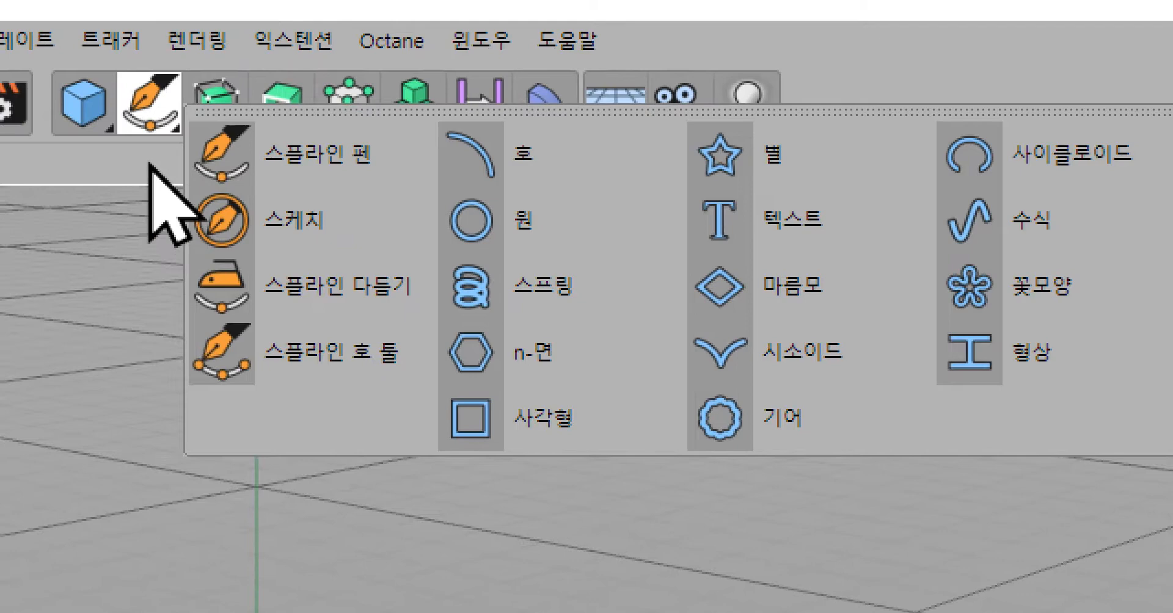
{"action": "left_click", "coordinate": [58, 161]}
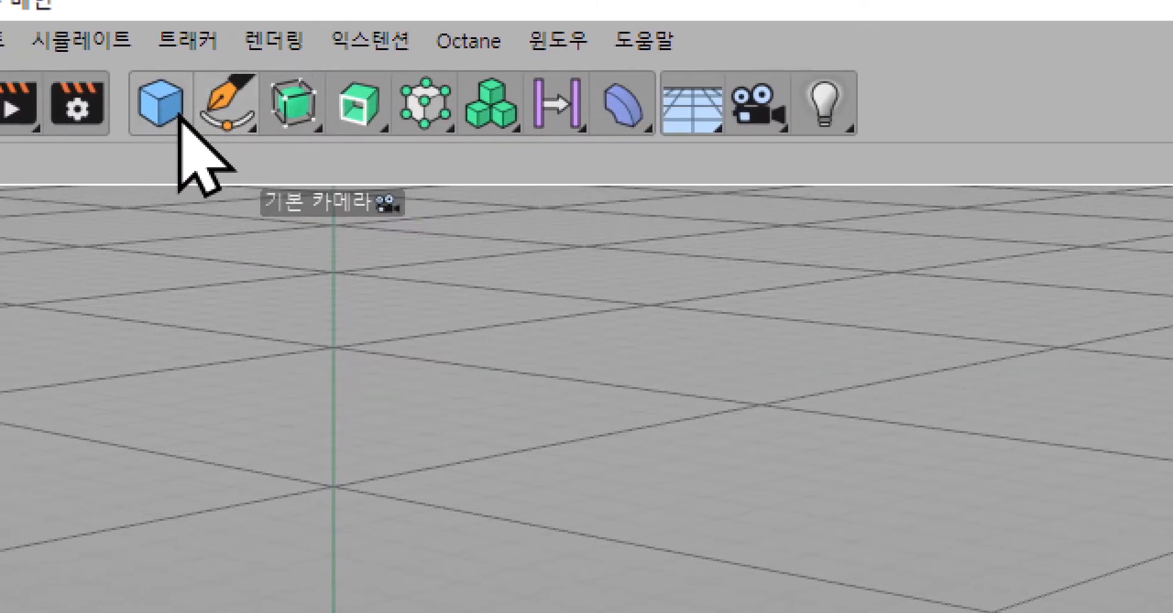
{"action": "left_click", "coordinate": [276, 114]}
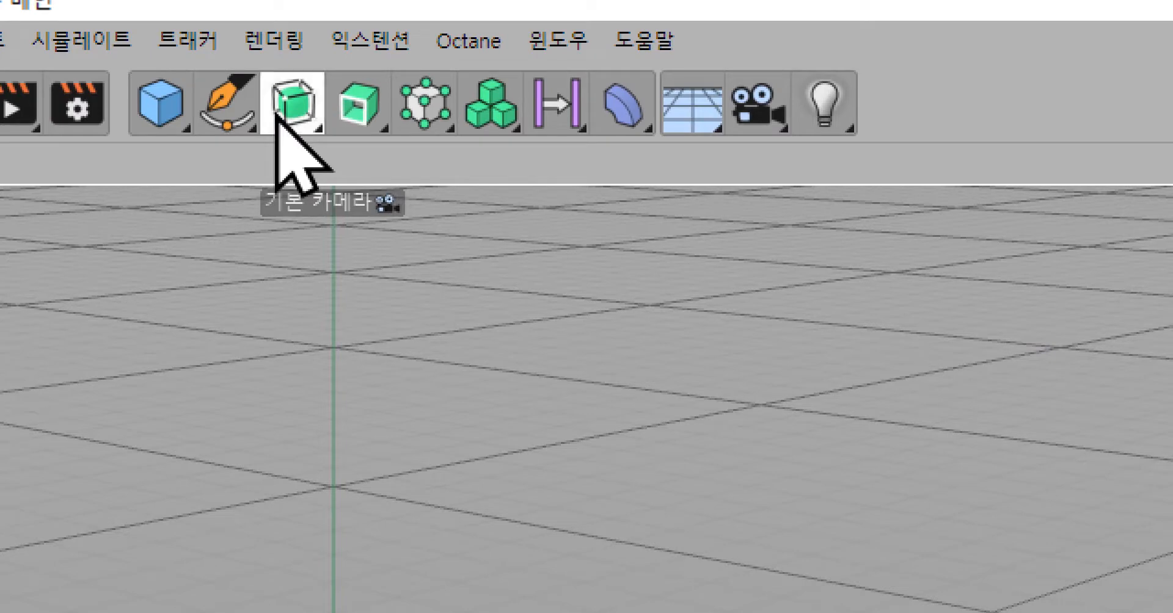
{"action": "left_click_drag", "start_coordinate": [276, 114], "coordinate": [613, 79]}
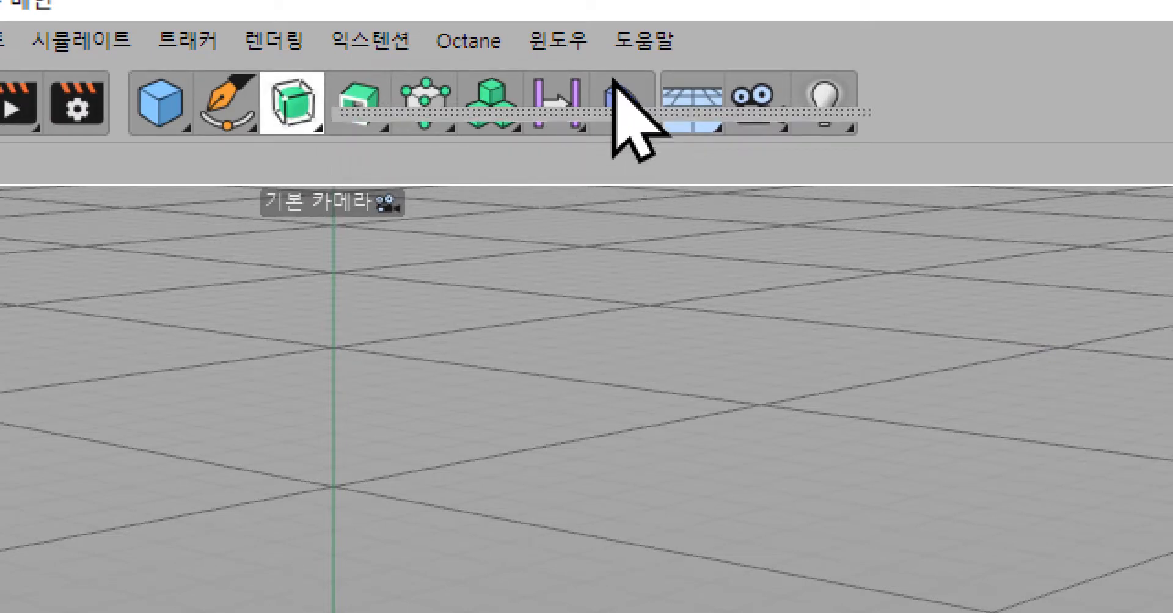
{"action": "left_click", "coordinate": [617, 100]}
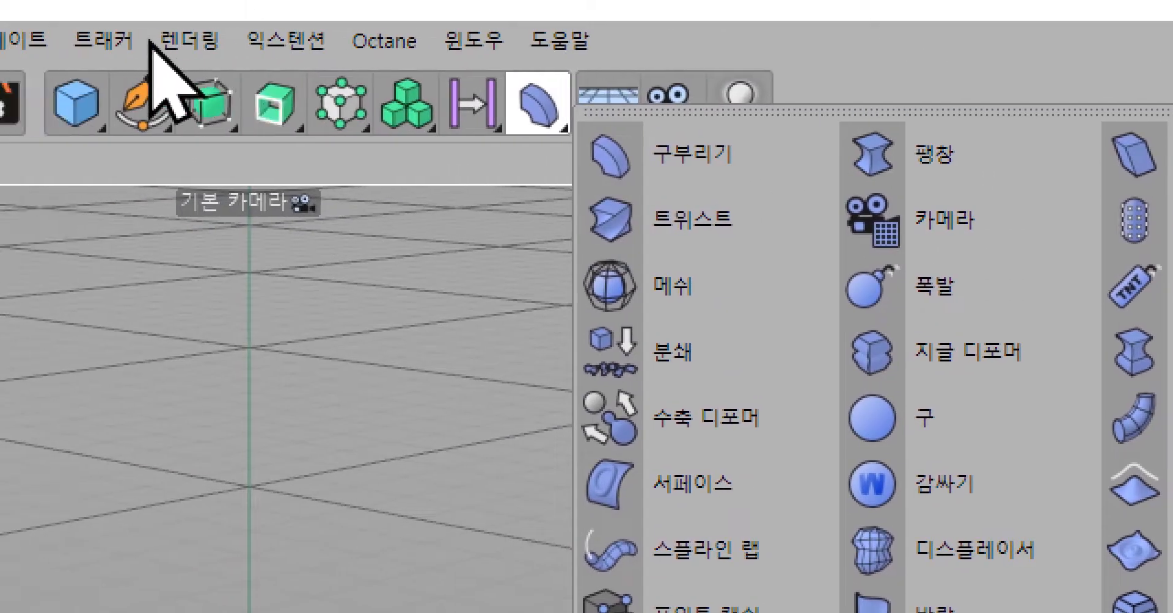
{"action": "left_click", "coordinate": [527, 102]}
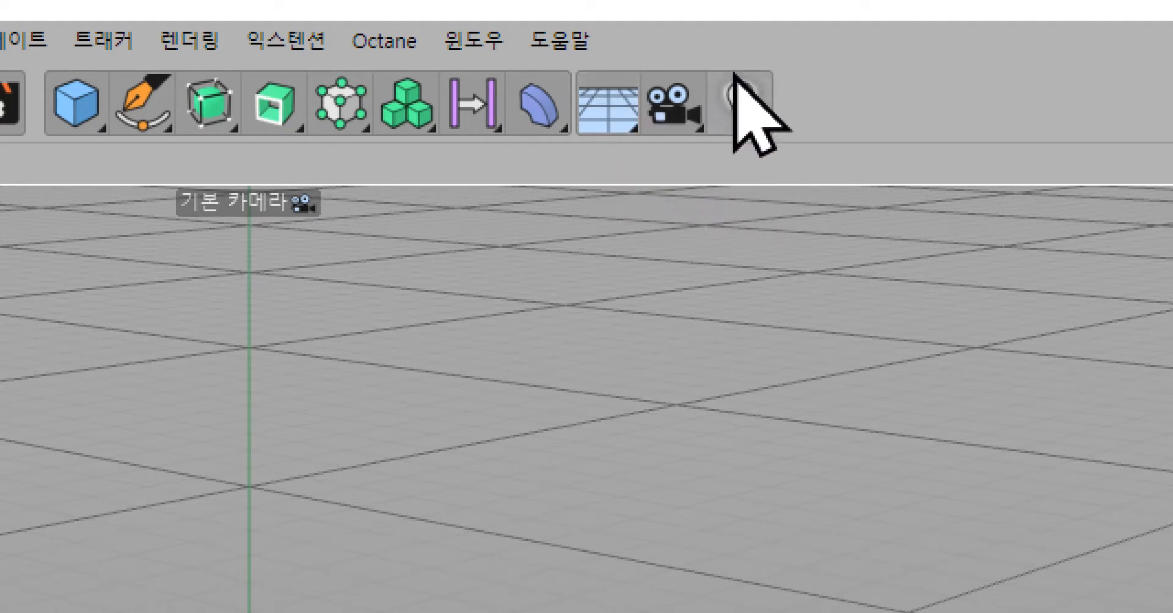
{"action": "left_click", "coordinate": [603, 122]}
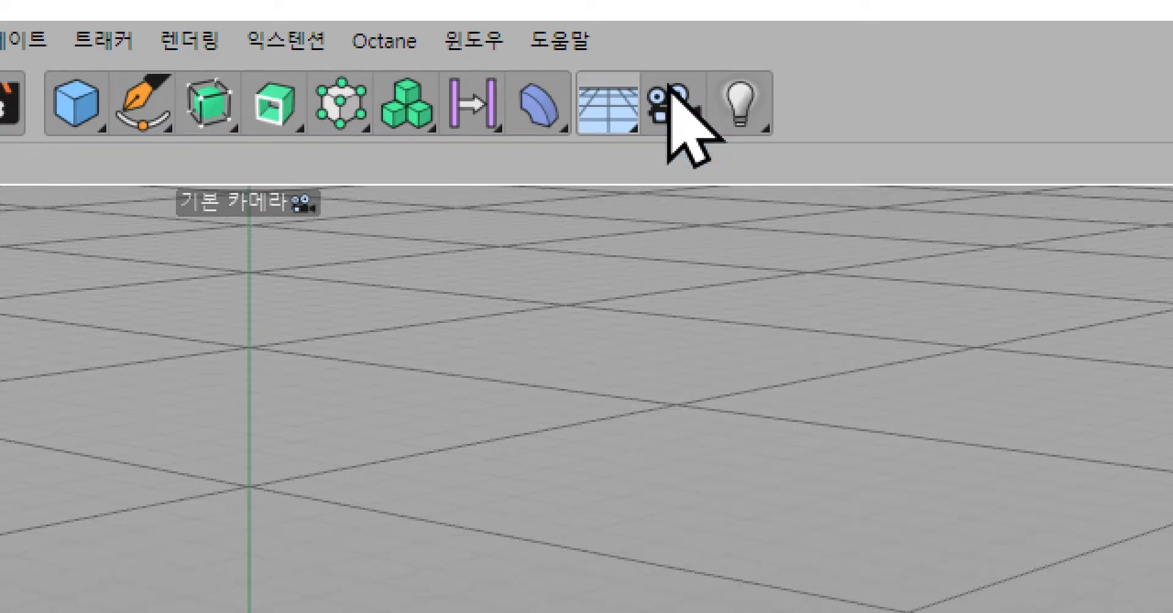
{"action": "left_click", "coordinate": [684, 118]}
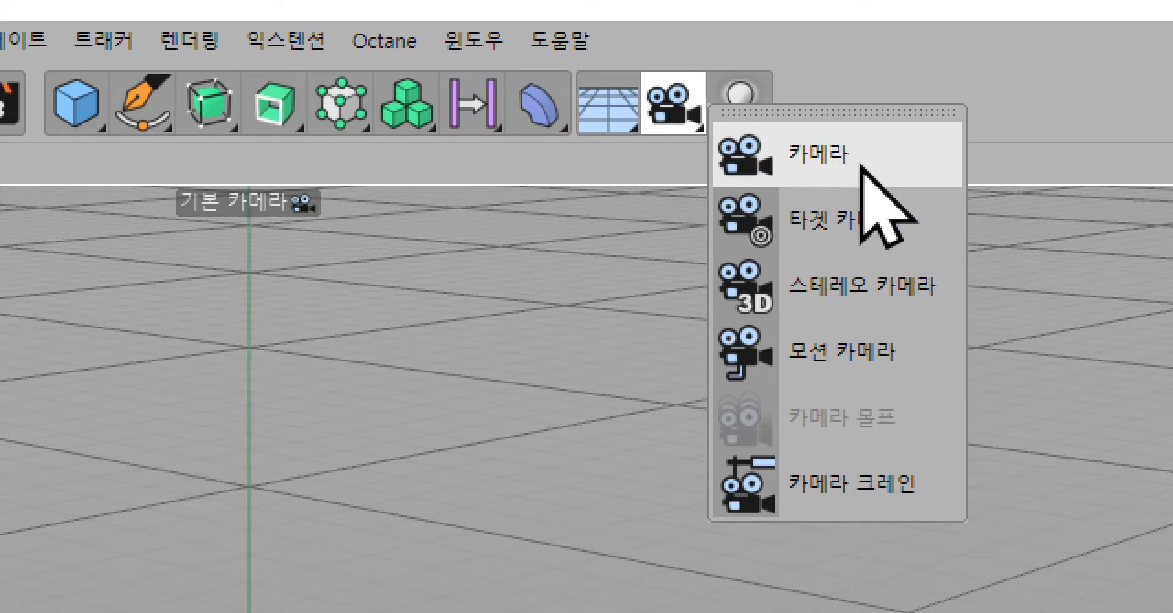
{"action": "left_click", "coordinate": [750, 100]}
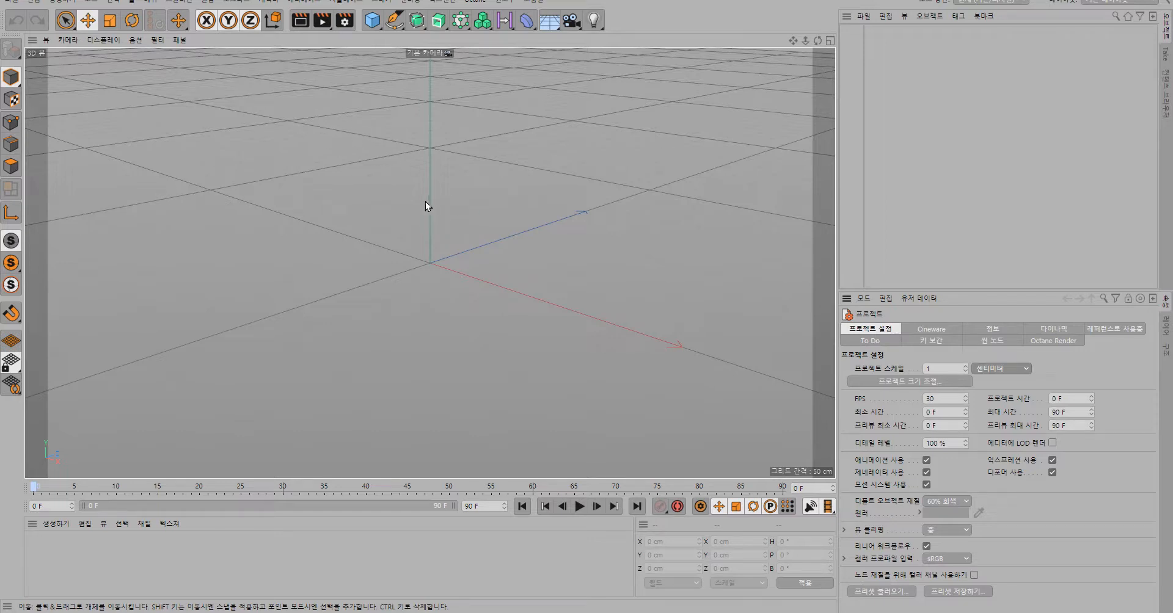
Add a cube and set both its Y size and its Z size to 100 cm
{"action": "left_click", "coordinate": [372, 25]}
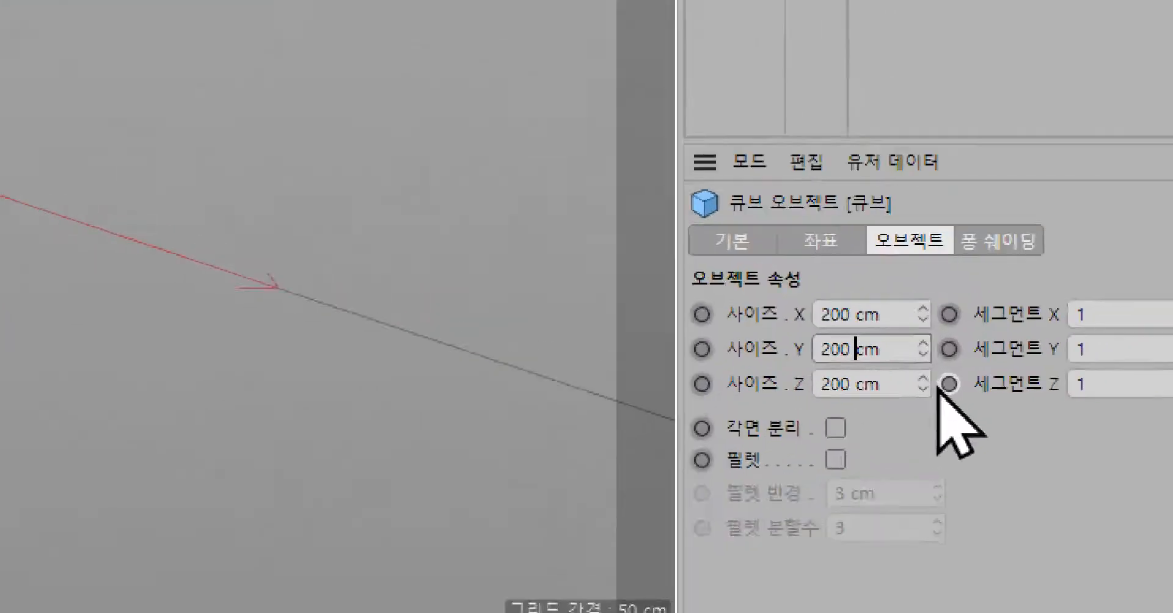
{"action": "left_click", "coordinate": [831, 344]}
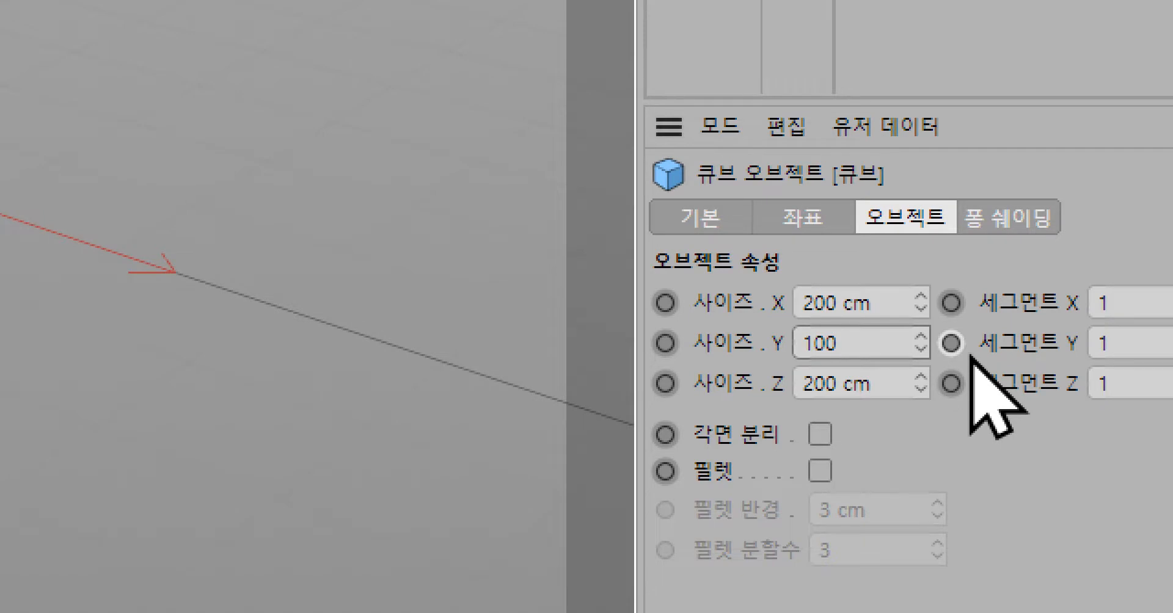
{"action": "key", "text": "Tab"}
{"action": "type", "text": "5"}
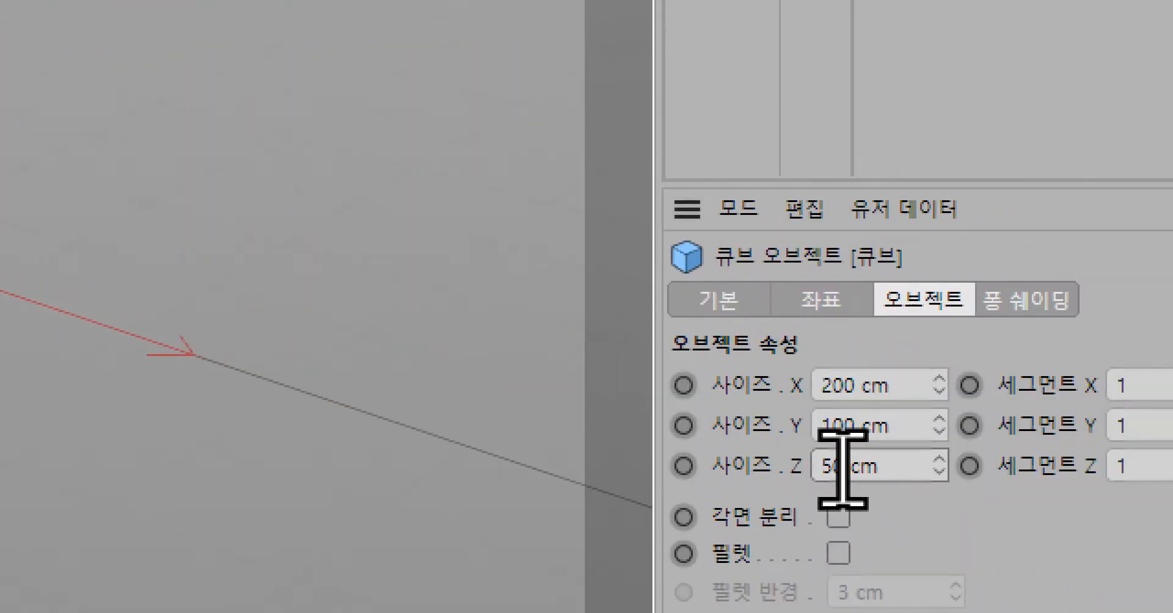
{"action": "left_click_drag", "start_coordinate": [844, 470], "coordinate": [788, 473]}
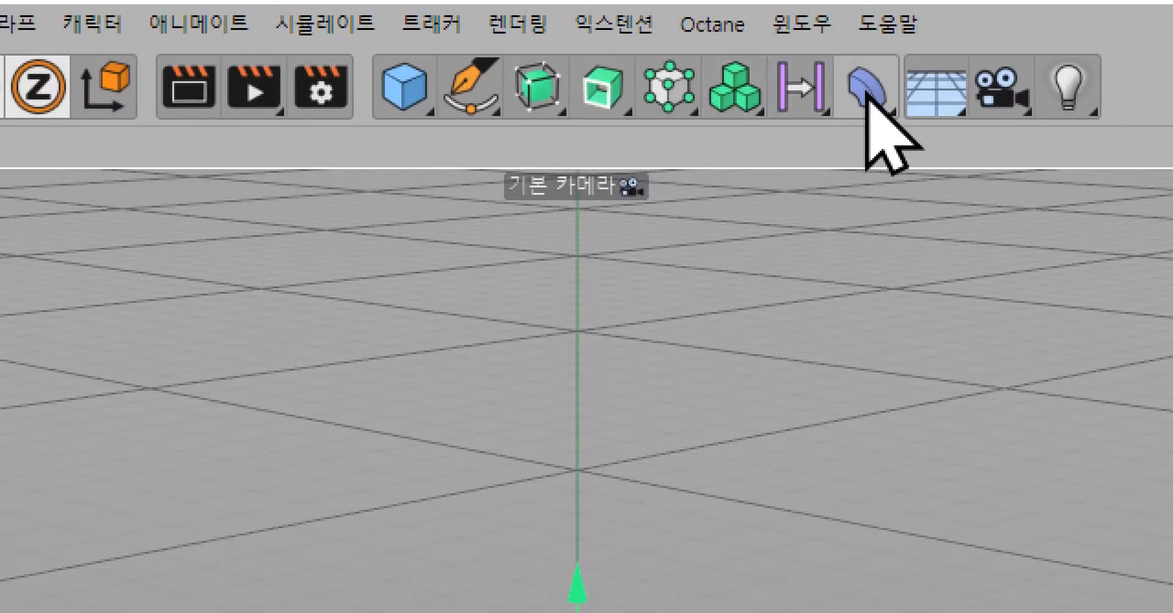
Add a Taper (테이퍼) deformer as a child of the cube and raise its strength
{"action": "left_click", "coordinate": [866, 92]}
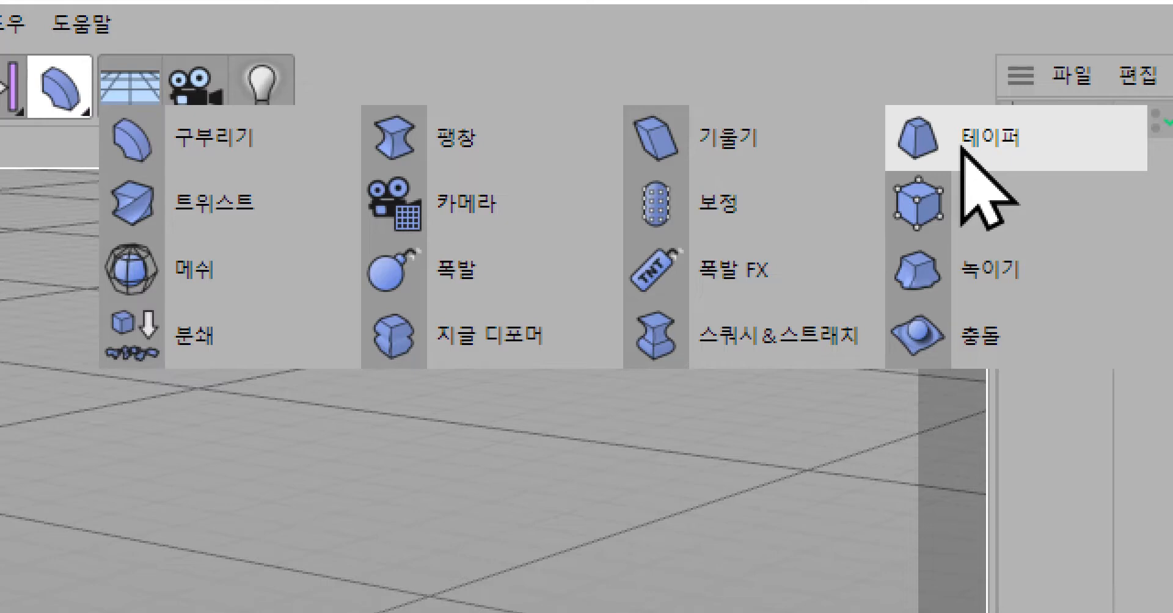
{"action": "left_click", "coordinate": [962, 146]}
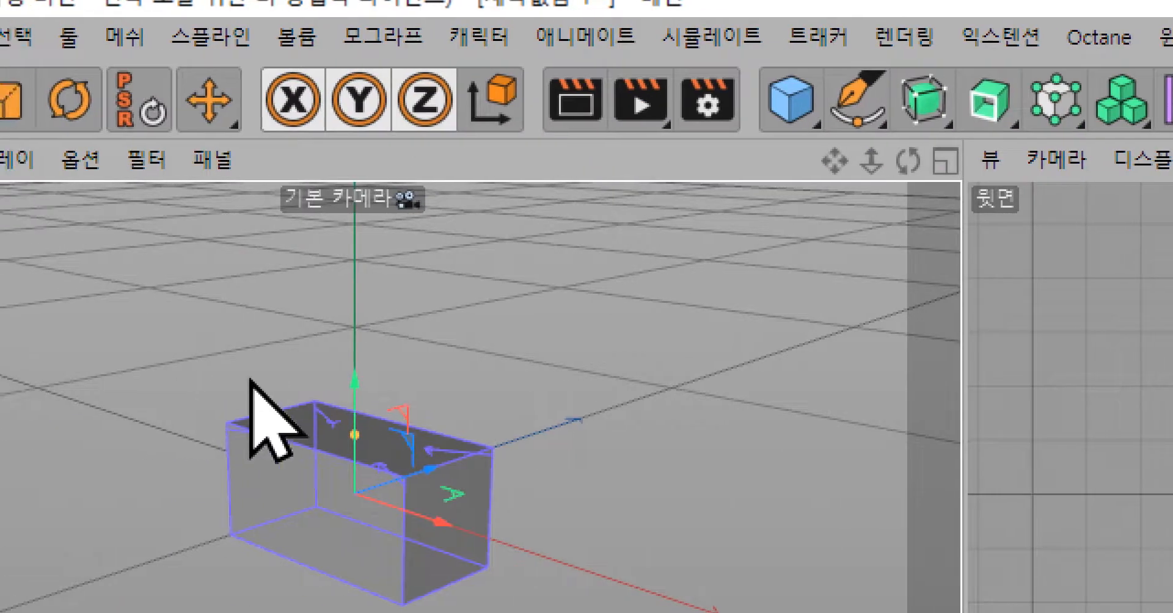
{"action": "left_click", "coordinate": [946, 162]}
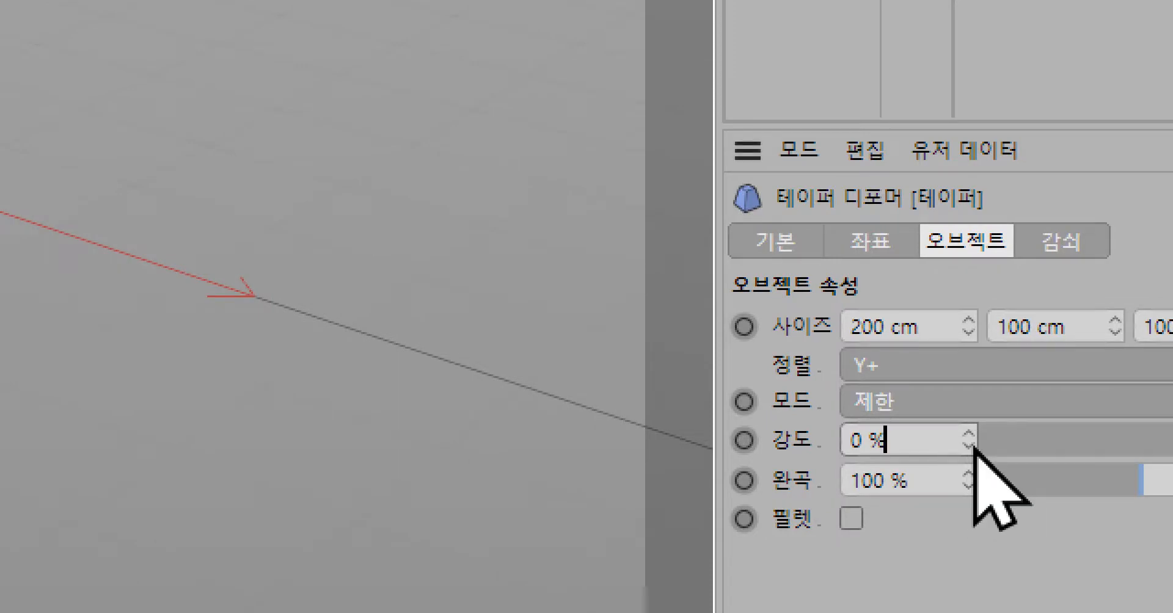
{"action": "left_click_drag", "start_coordinate": [971, 447], "coordinate": [1002, 445]}
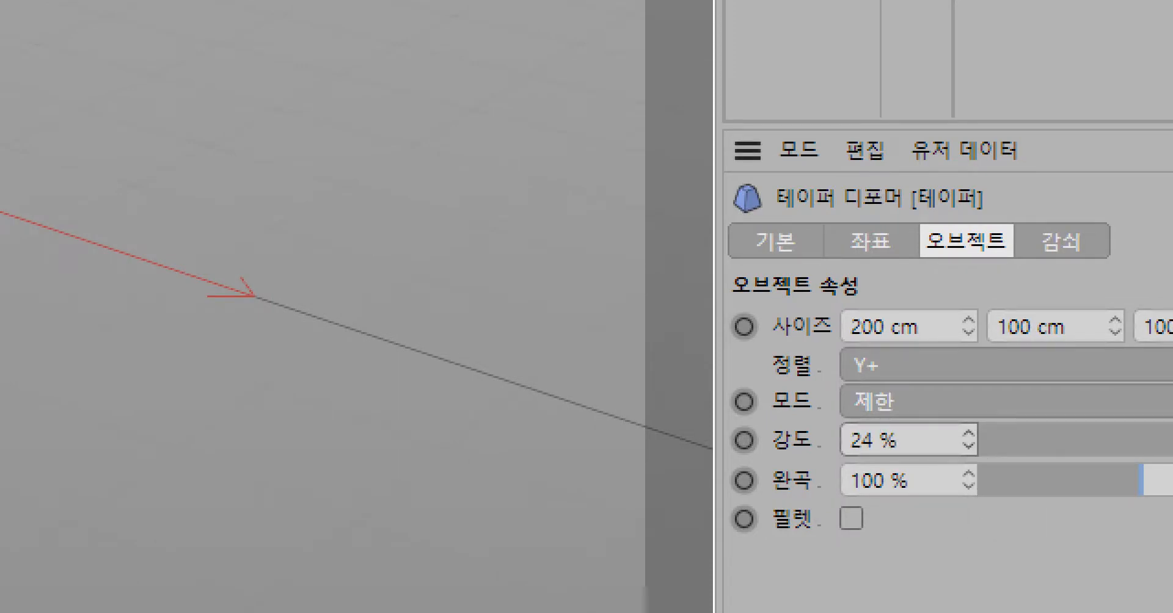
{"action": "left_click_drag", "start_coordinate": [921, 451], "coordinate": [833, 464]}
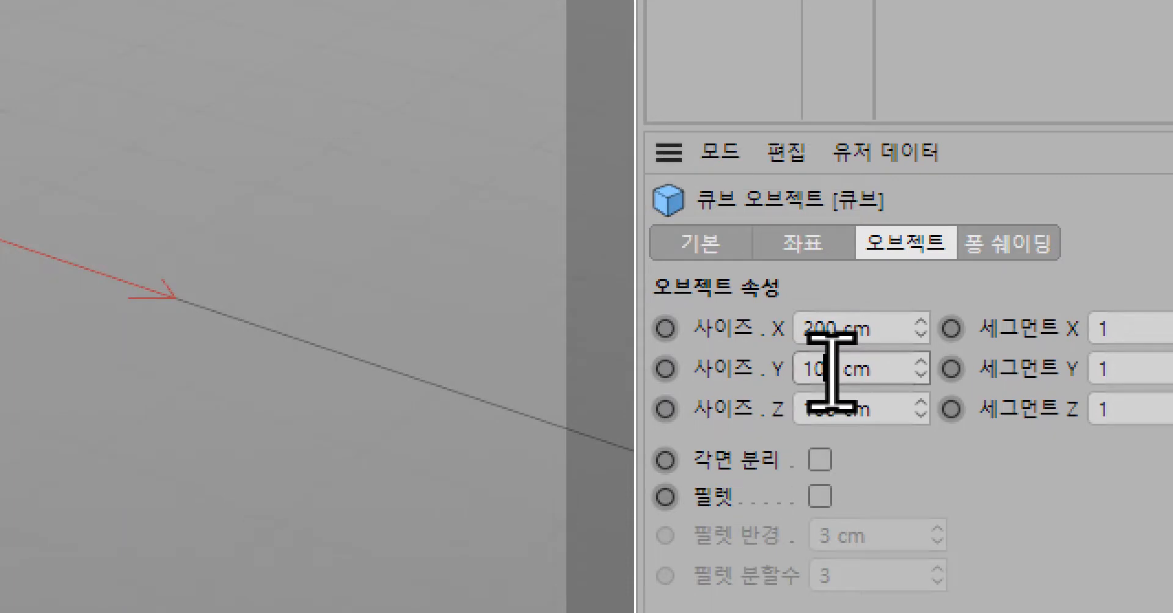
Set the cube's Y size to 50 cm and enable its fillet with a 4 cm radius and 5 subdivisions
{"action": "left_click_drag", "start_coordinate": [833, 366], "coordinate": [723, 369]}
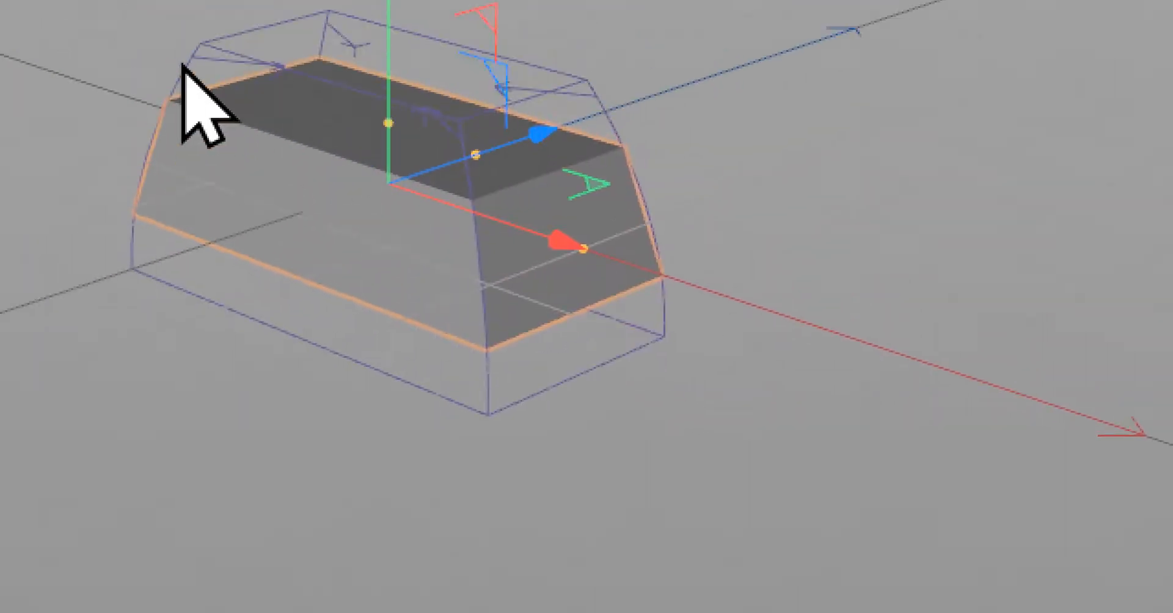
{"action": "left_click", "coordinate": [349, 428]}
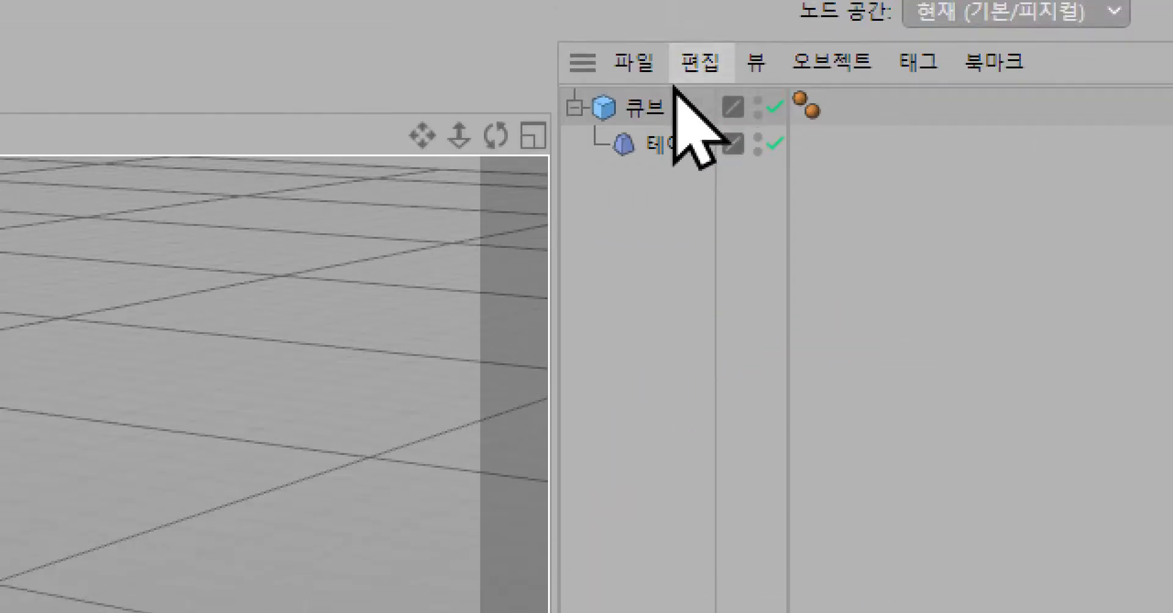
{"action": "left_click", "coordinate": [639, 109]}
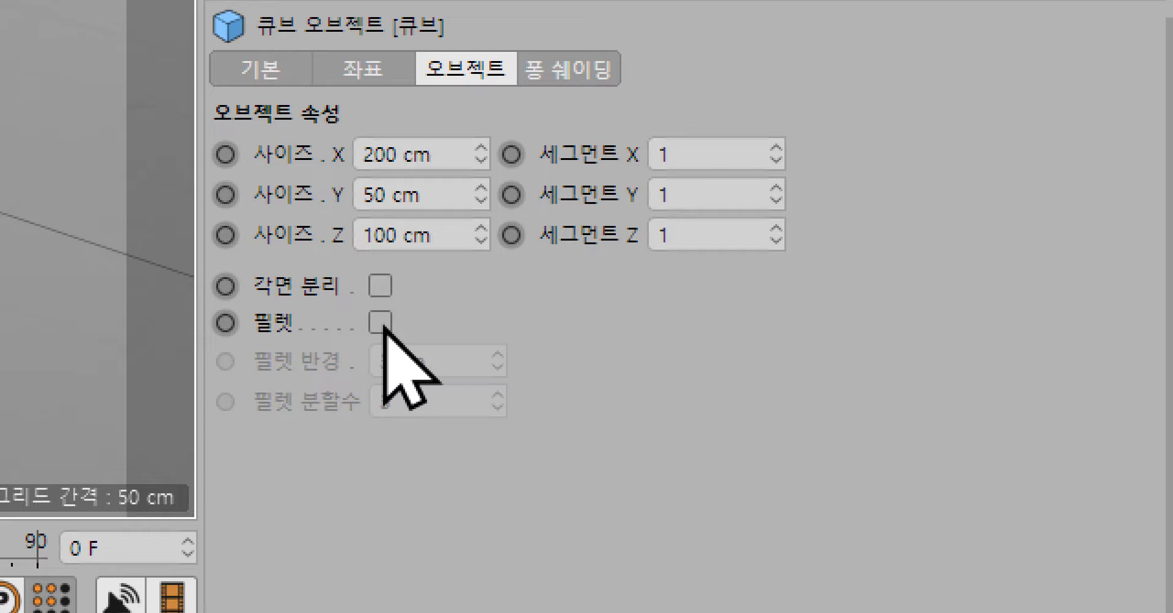
{"action": "left_click", "coordinate": [381, 323]}
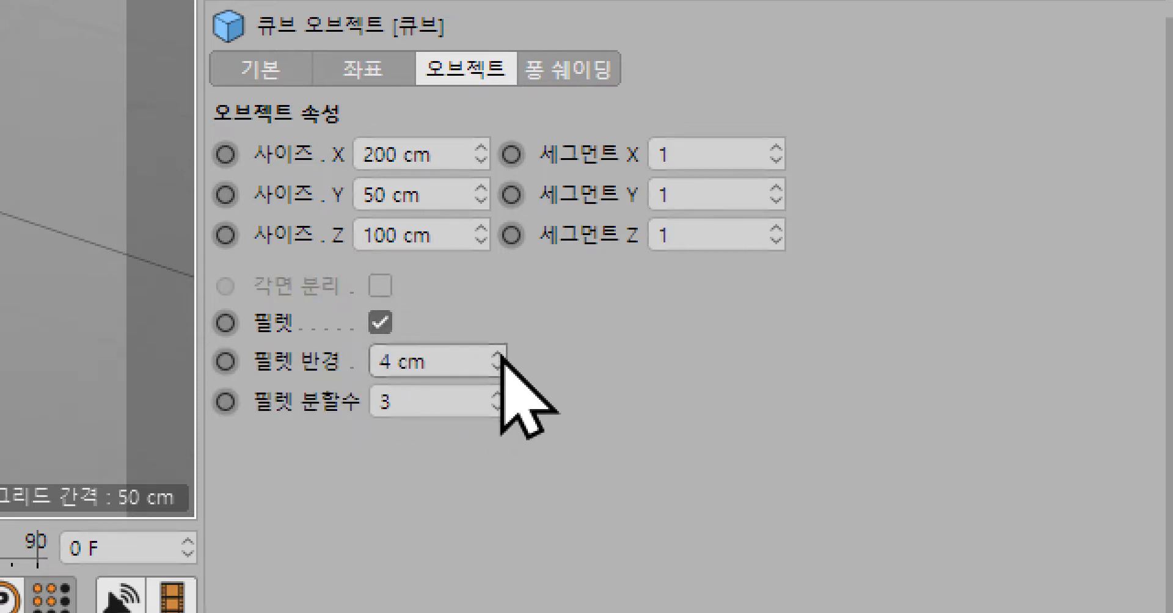
{"action": "left_click", "coordinate": [497, 395]}
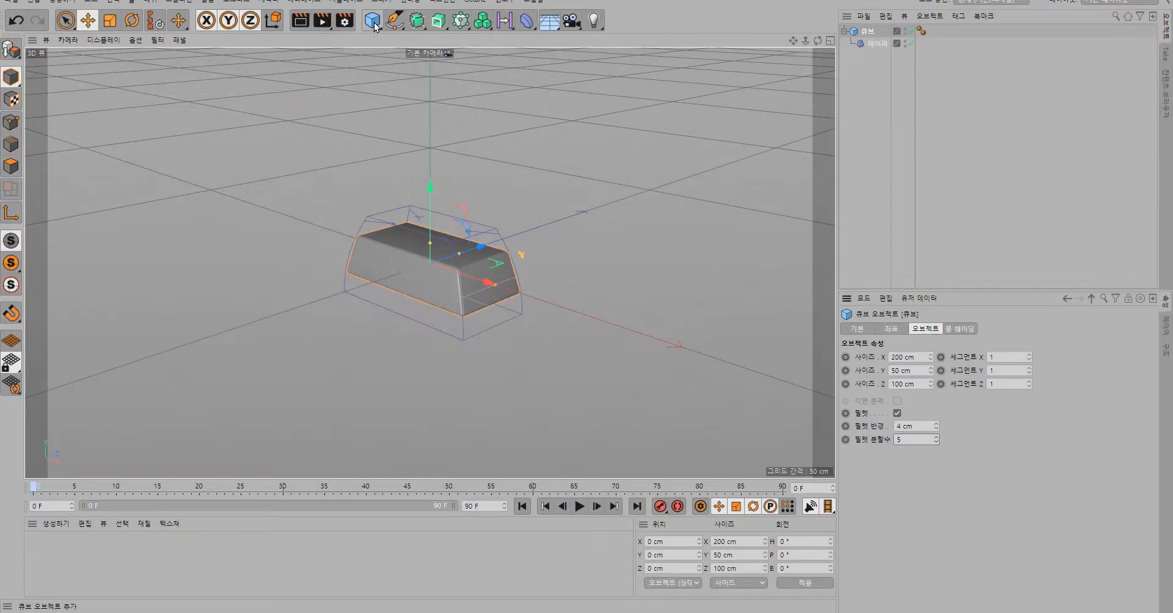
Render the active view to preview the tapered block with its rounded edges
{"action": "left_click", "coordinate": [196, 107]}
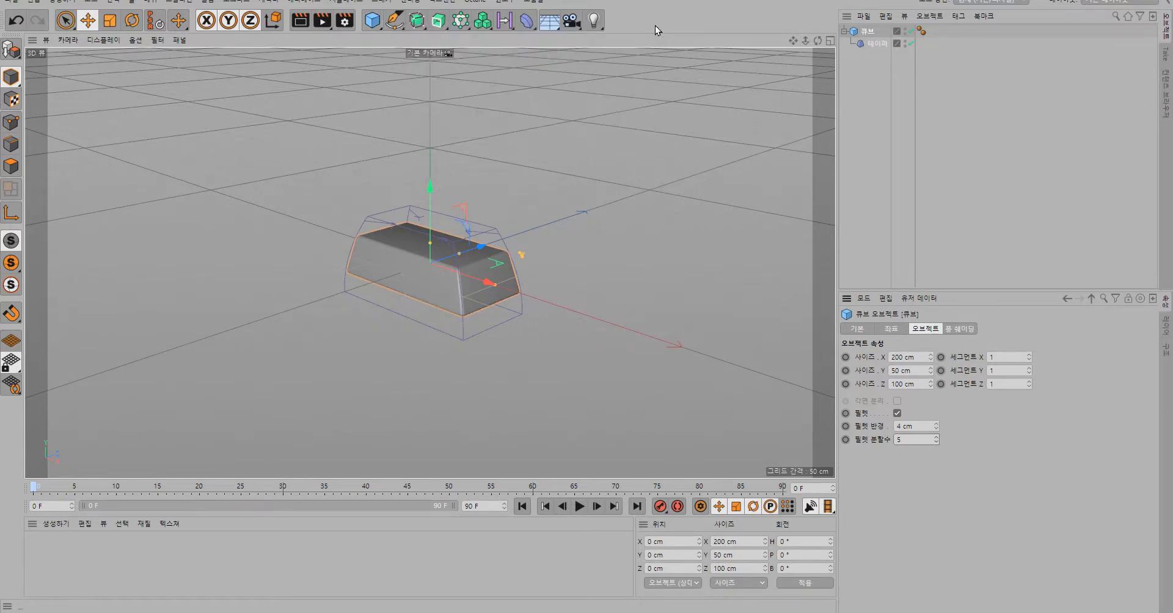
{"action": "left_click", "coordinate": [528, 24]}
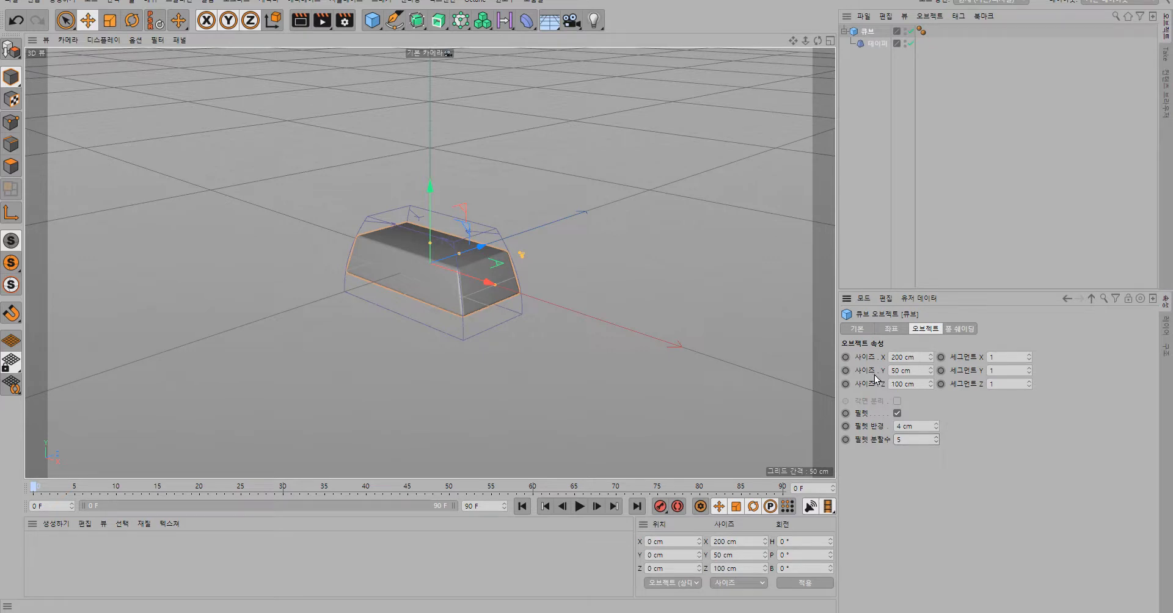
{"action": "left_click", "coordinate": [300, 22]}
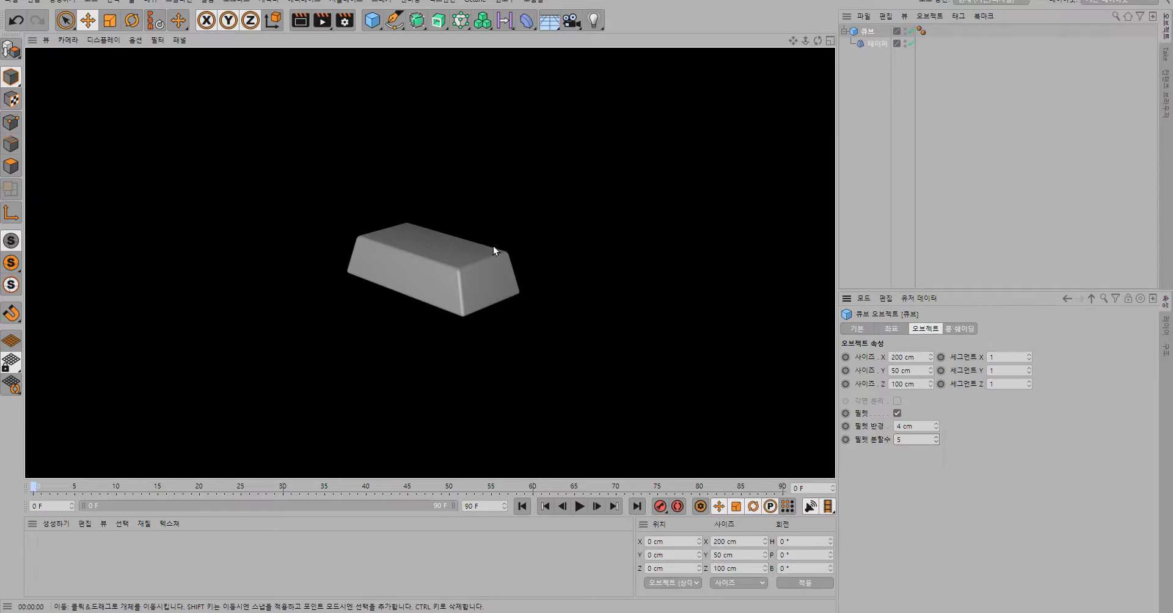
{"action": "left_click", "coordinate": [524, 196]}
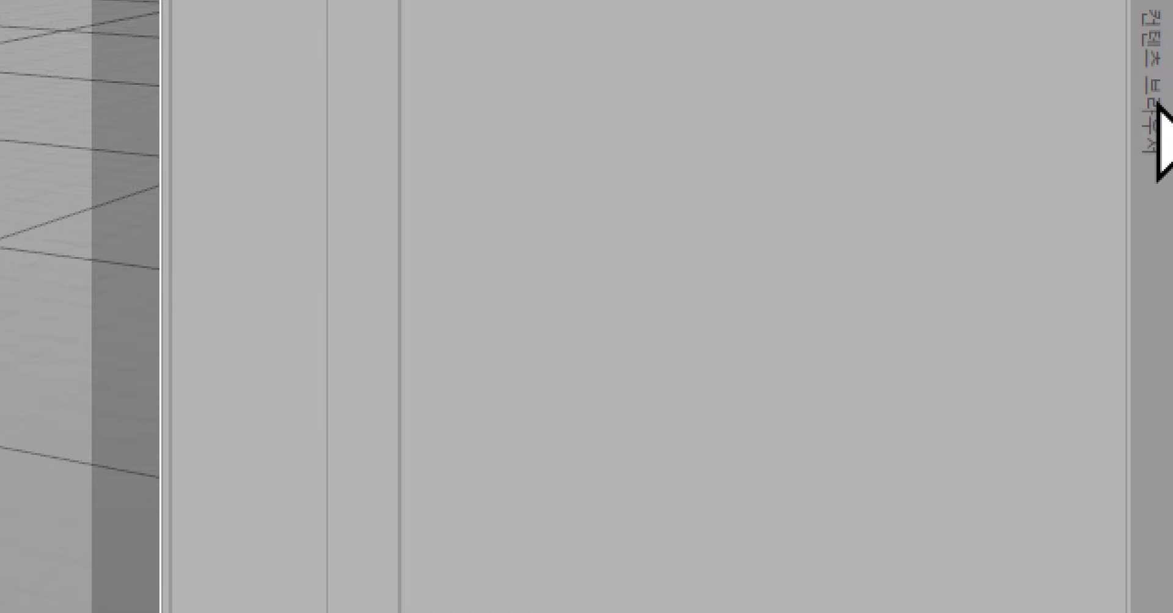
Apply the Gold material from the content browser's Metal presets to the tapered block
{"action": "left_click", "coordinate": [1156, 101]}
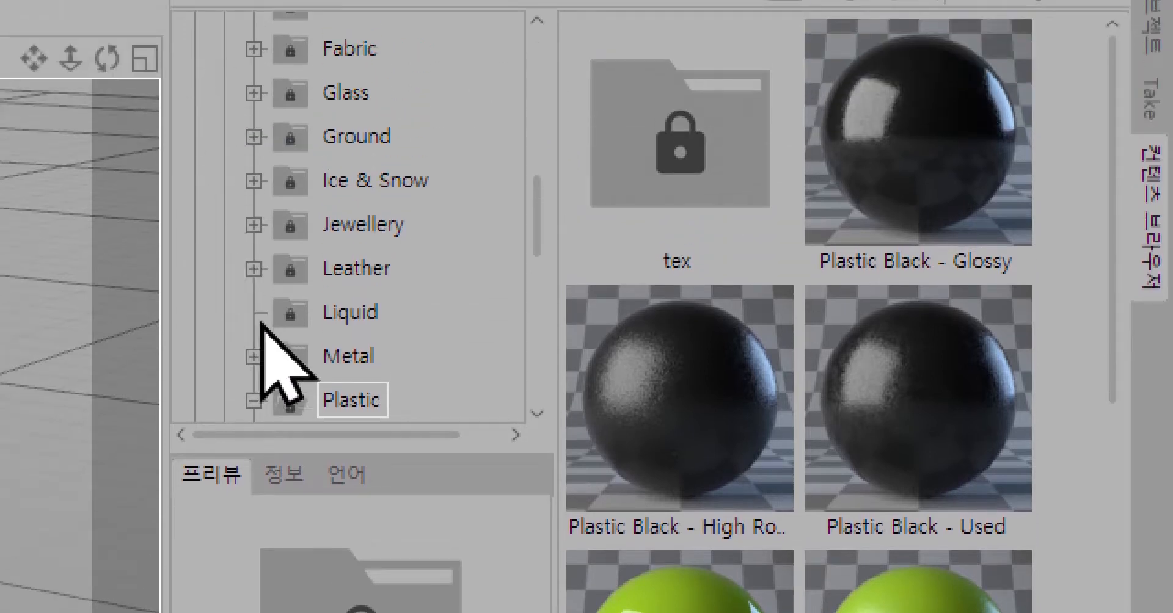
{"action": "left_click", "coordinate": [360, 360]}
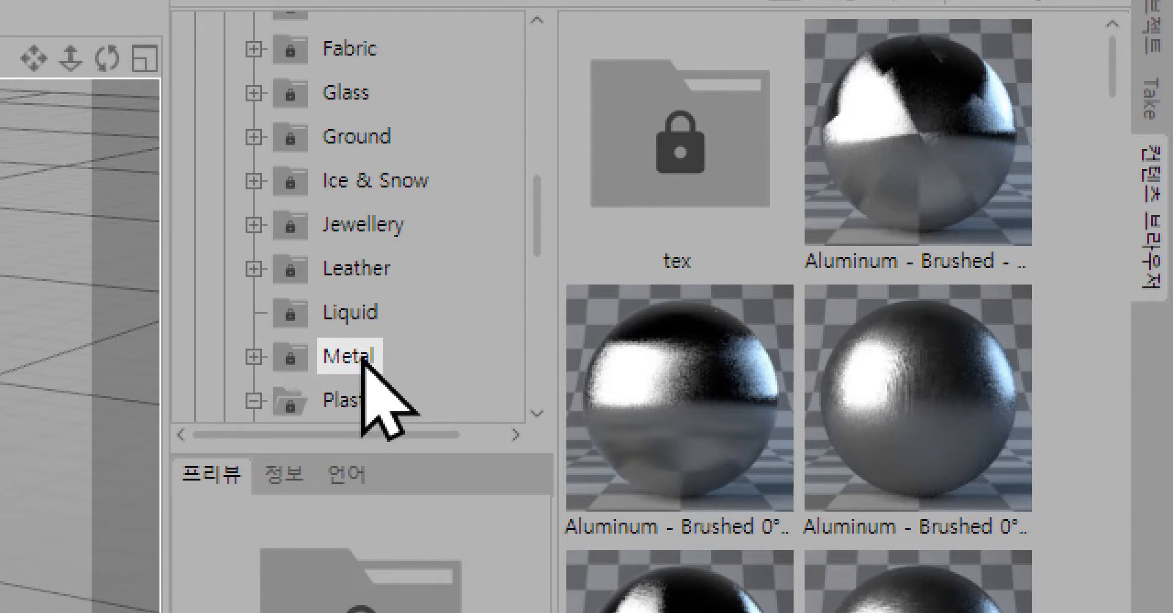
{"action": "scroll", "coordinate": [760, 354], "scroll_direction": "down", "scroll_amount": 10}
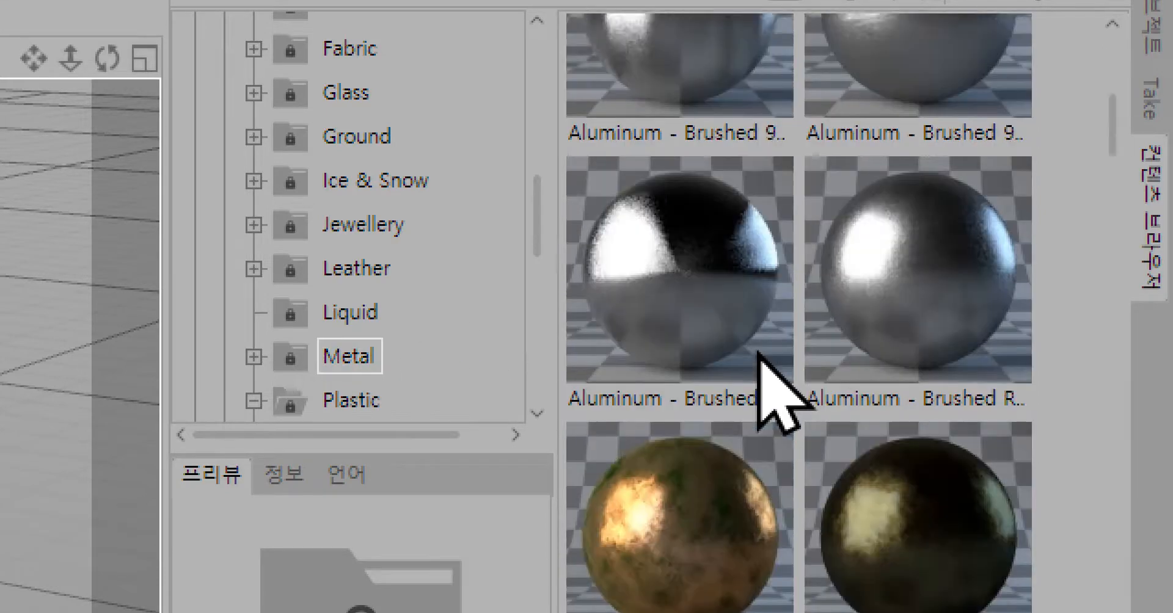
{"action": "scroll", "coordinate": [759, 360], "scroll_direction": "down", "scroll_amount": 8}
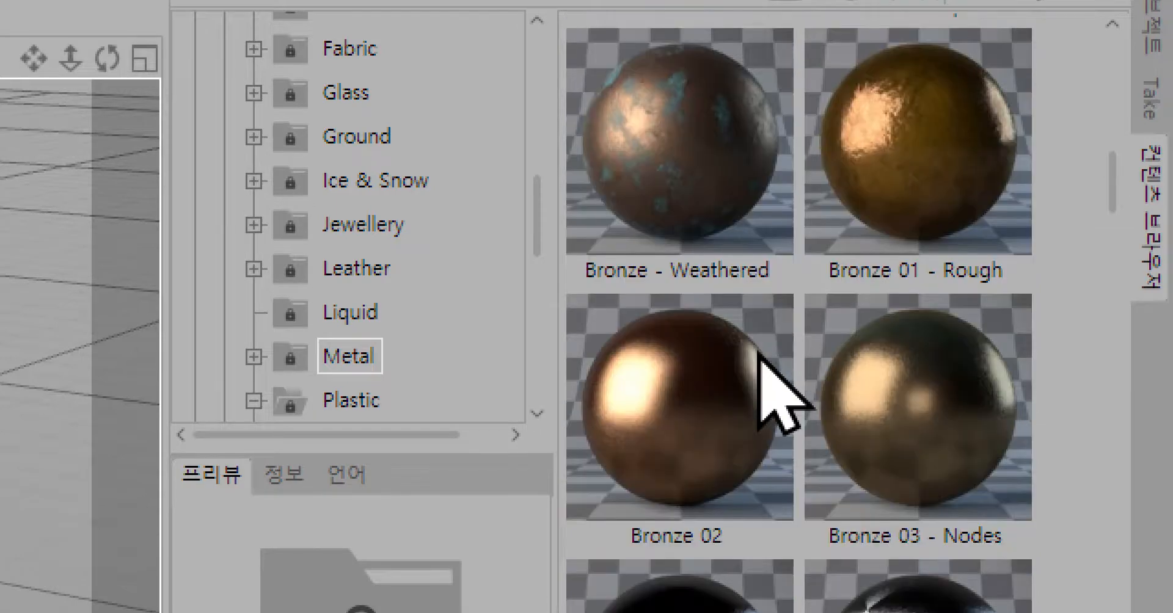
{"action": "scroll", "coordinate": [758, 354], "scroll_direction": "down", "scroll_amount": 8}
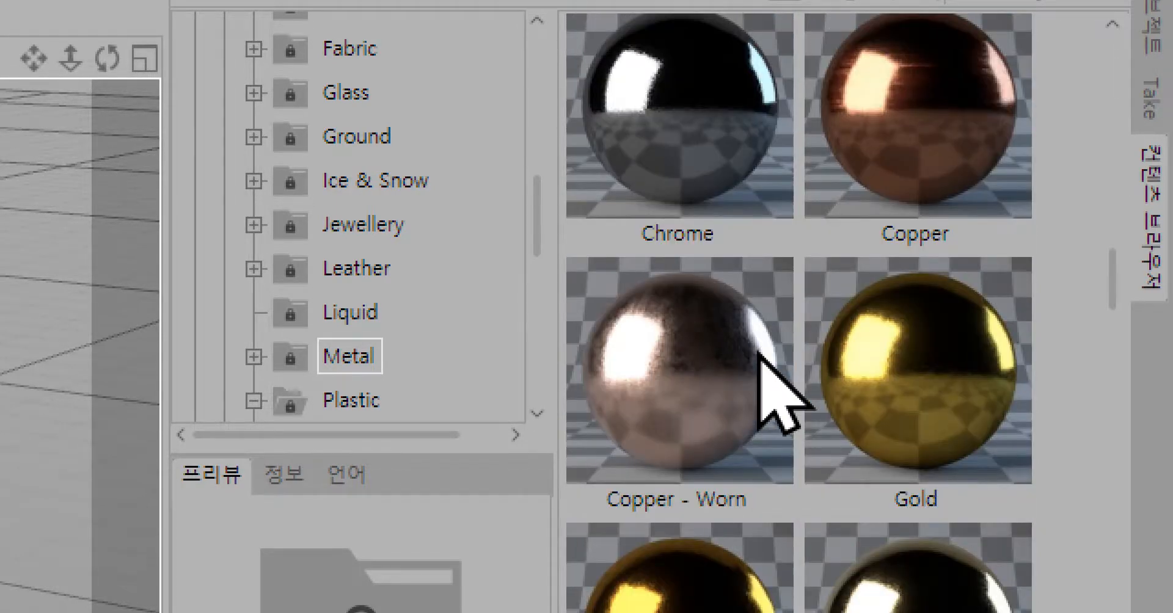
{"action": "left_click", "coordinate": [858, 384]}
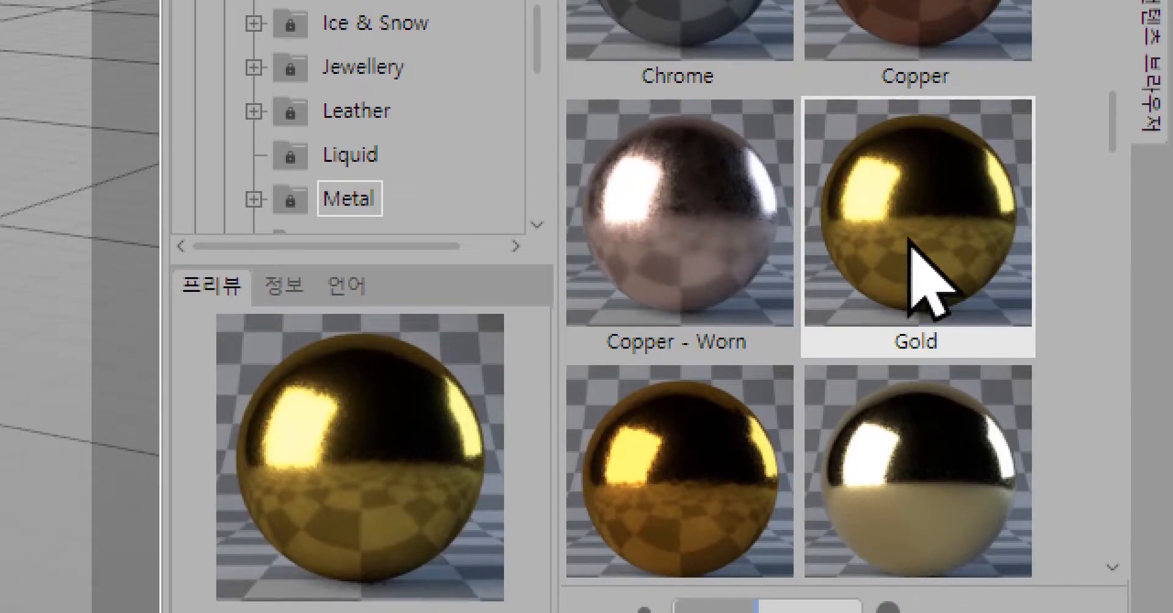
{"action": "scroll", "coordinate": [796, 275], "scroll_direction": "down", "scroll_amount": 2}
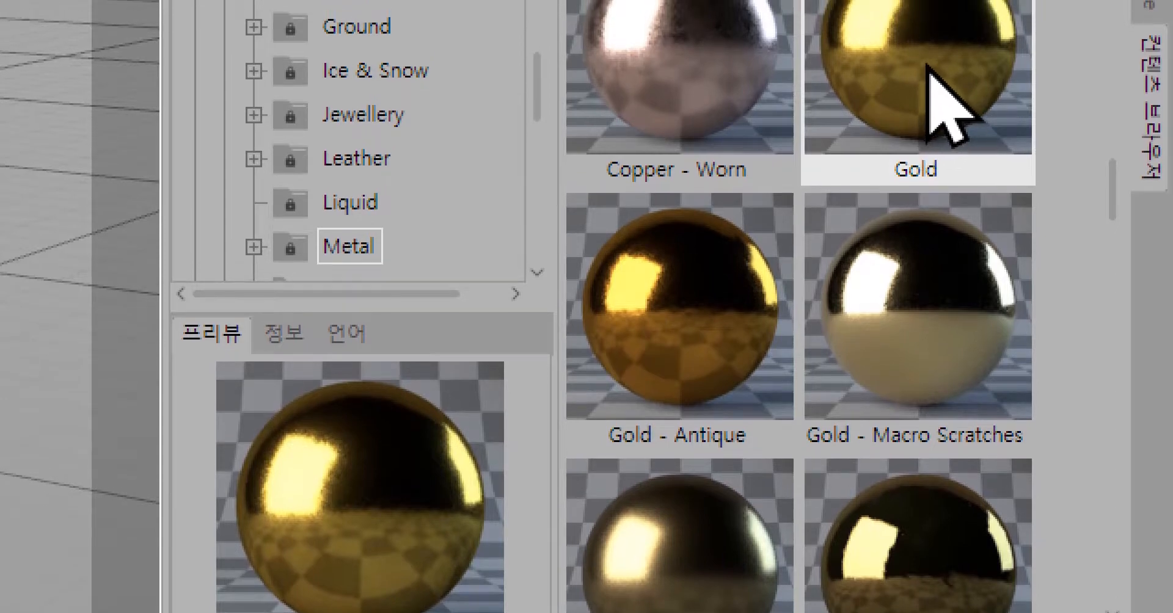
{"action": "mouse_move", "coordinate": [930, 68]}
{"action": "left_mouse_down"}
{"action": "mouse_move", "coordinate": [149, 167]}
{"action": "mouse_move", "coordinate": [149, 557]}
{"action": "mouse_move", "coordinate": [204, 449]}
{"action": "left_mouse_up"}
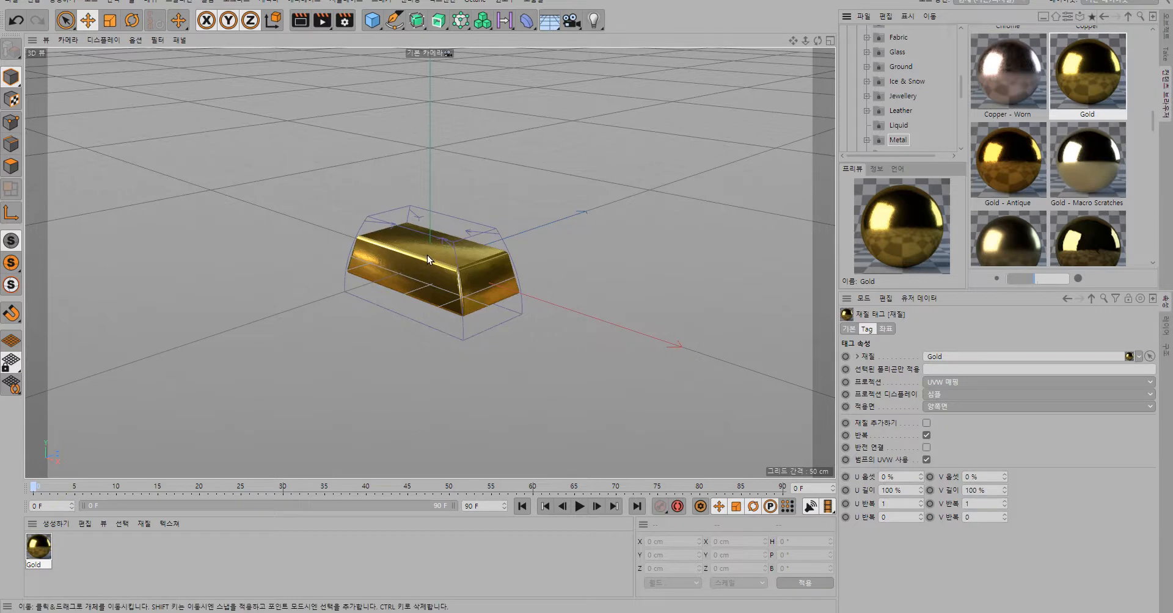
Render the active view to preview the gold bar, and clear the selection after returning to the model
{"action": "left_click", "coordinate": [301, 23]}
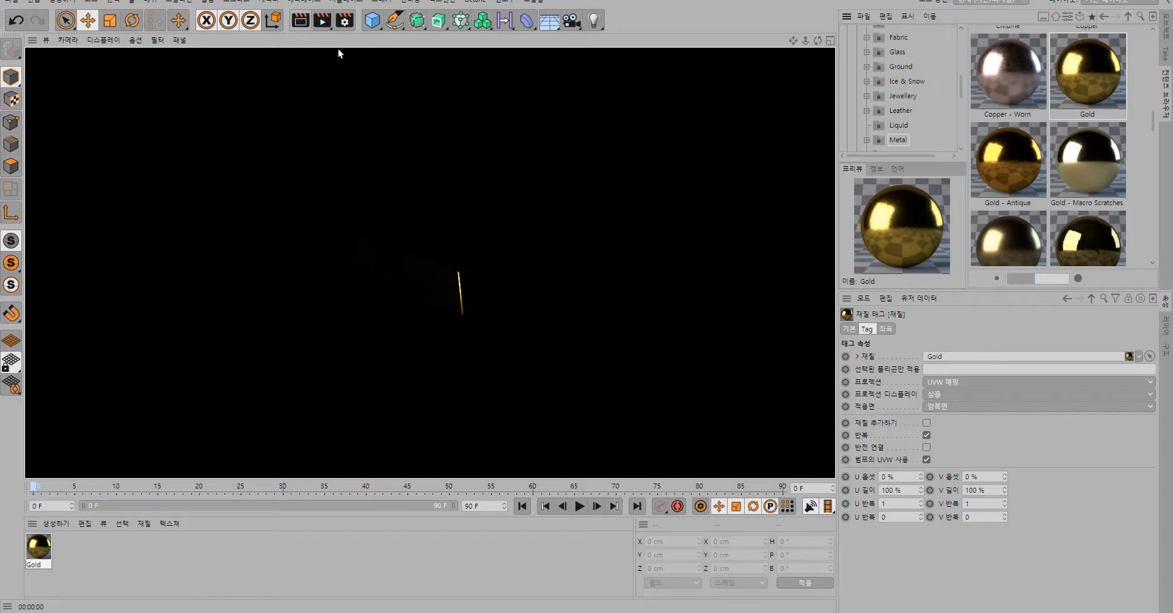
{"action": "left_click", "coordinate": [510, 196]}
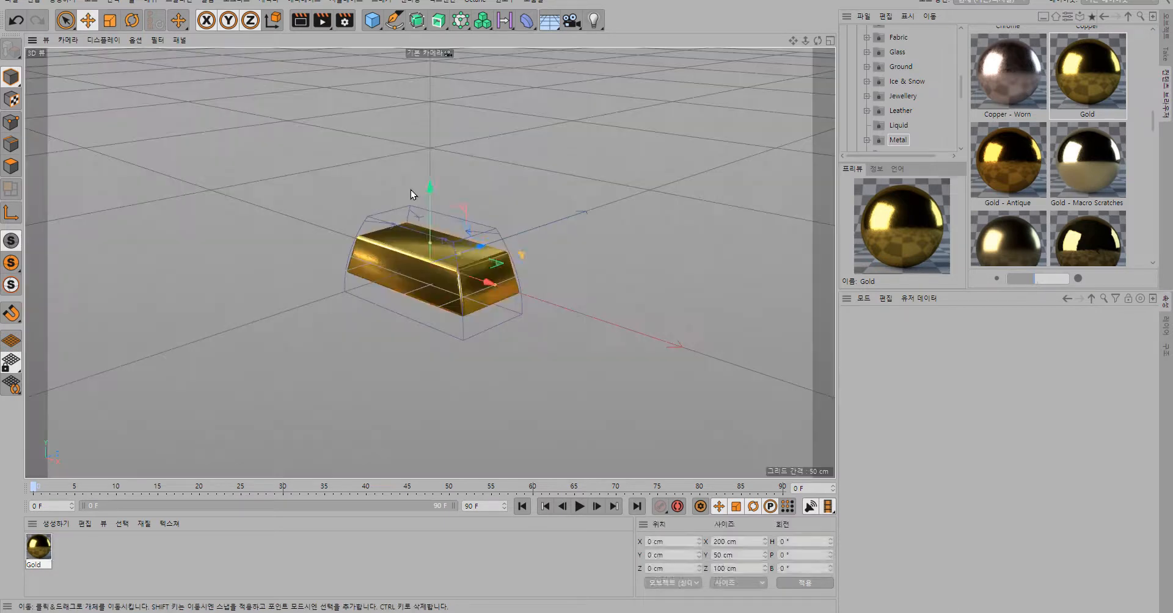
{"action": "left_click", "coordinate": [437, 189]}
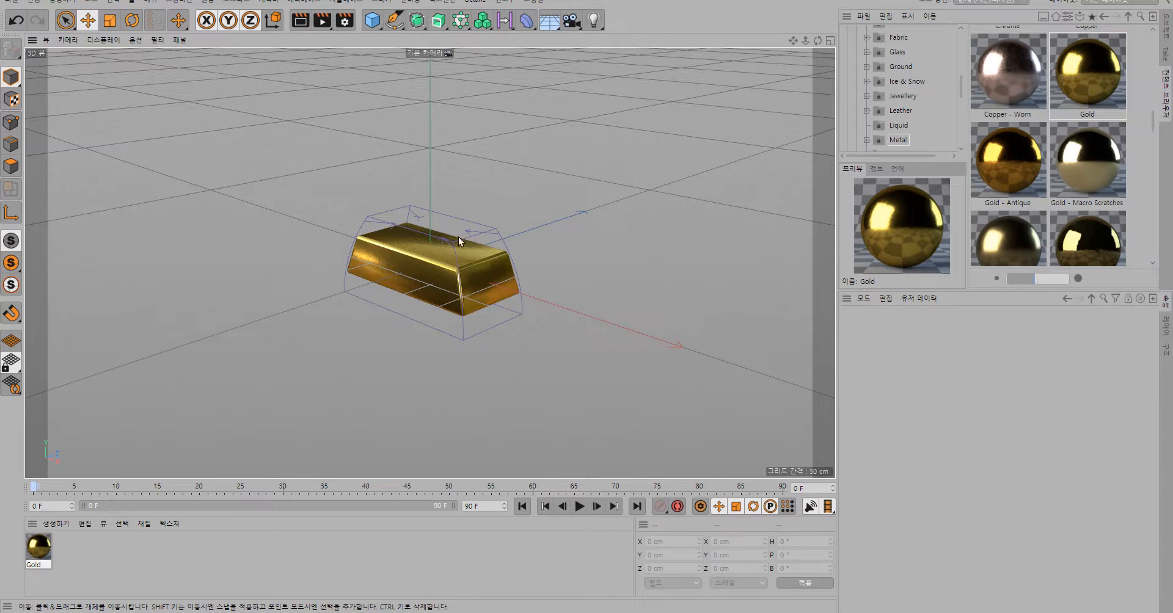
Add a Floor (바닥) object, lower it to about Y -24.5 cm beneath the bar, and render the view
{"action": "left_click", "coordinate": [549, 21]}
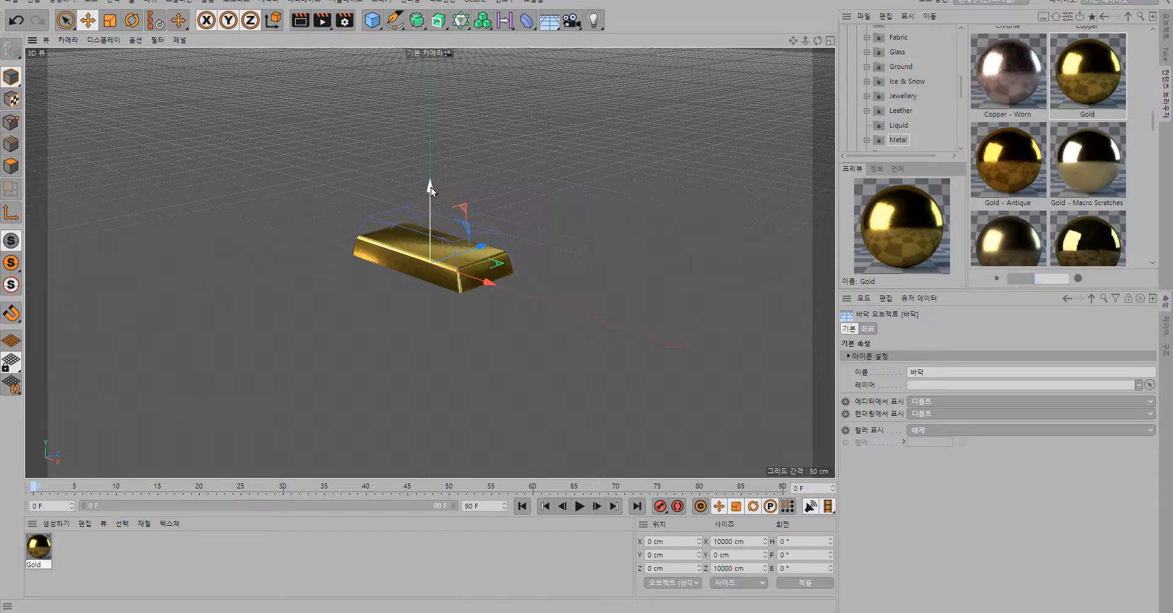
{"action": "left_click_drag", "start_coordinate": [431, 186], "coordinate": [434, 207]}
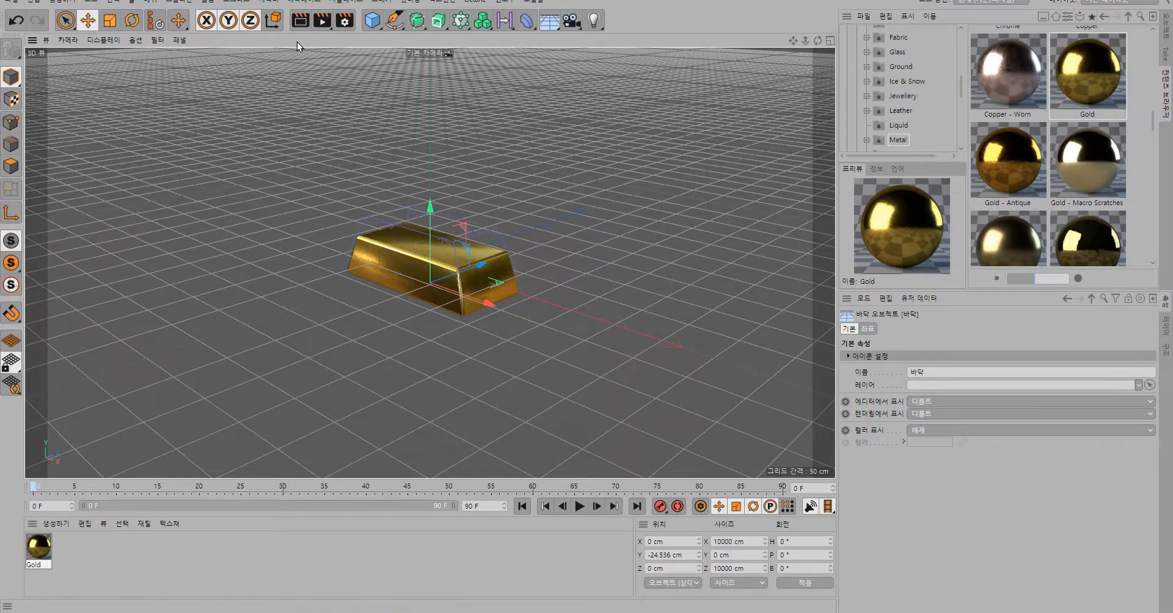
{"action": "left_click", "coordinate": [300, 21]}
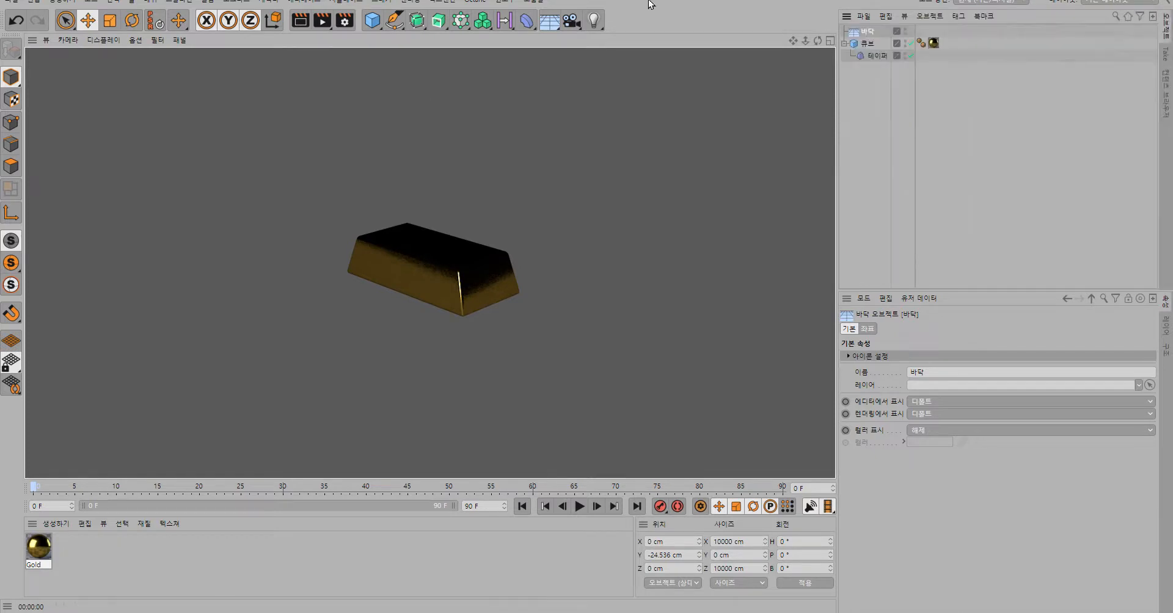
Add a Physical Sky (피지컬 스카이) and render the view to preview the bar's lighting and shadow
{"action": "left_click", "coordinate": [555, 25]}
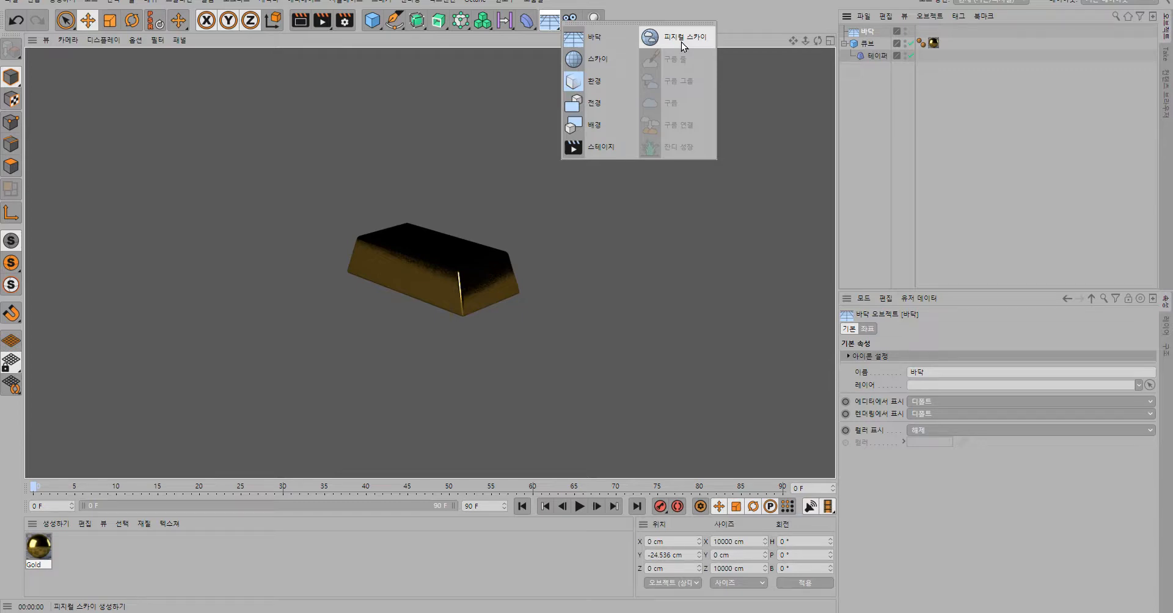
{"action": "left_click", "coordinate": [681, 42]}
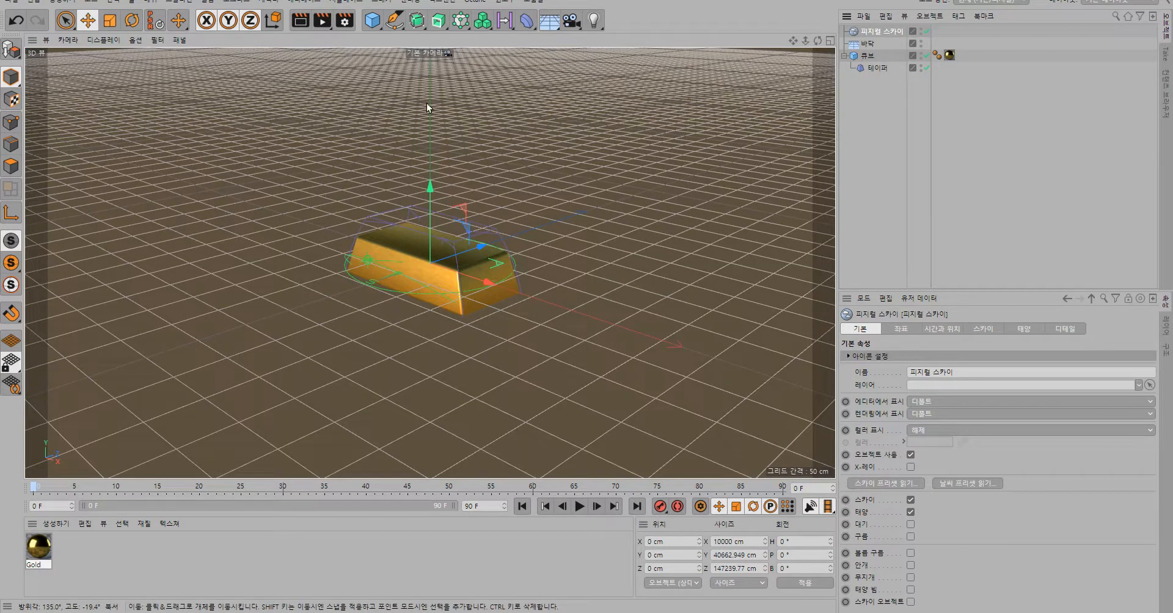
{"action": "left_click", "coordinate": [300, 22]}
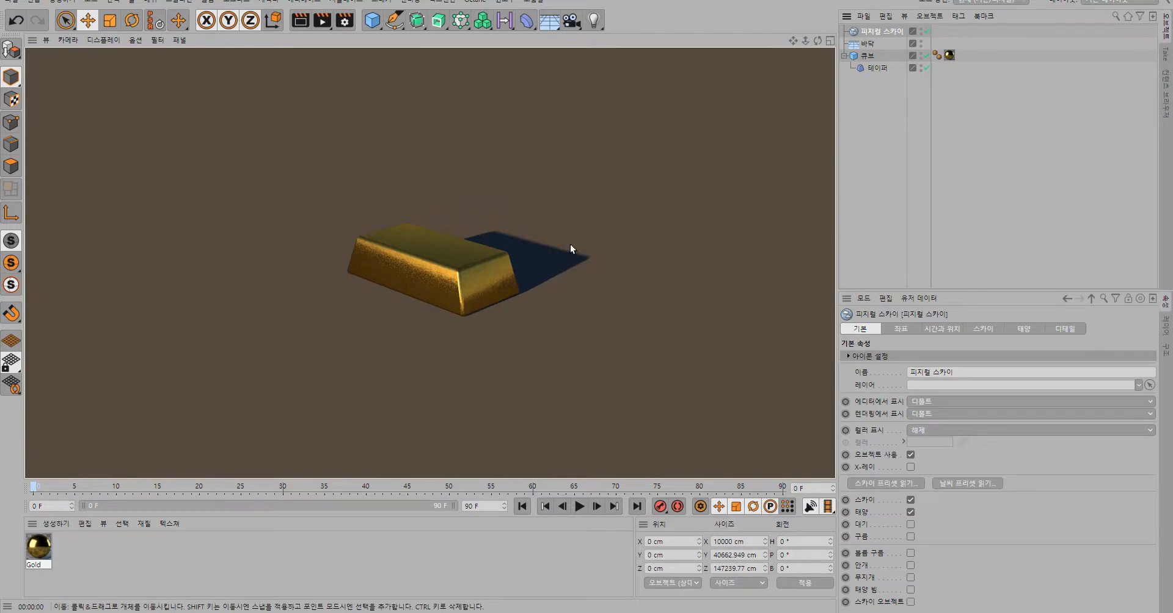
{"action": "left_click", "coordinate": [499, 177]}
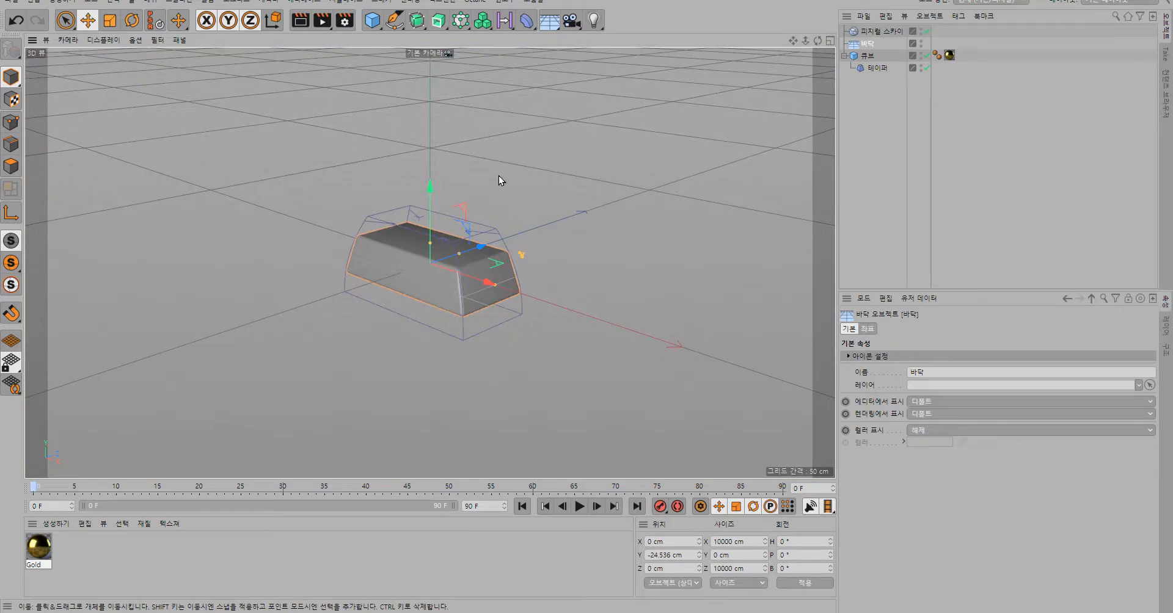
{"action": "key", "text": "ctrl+r"}
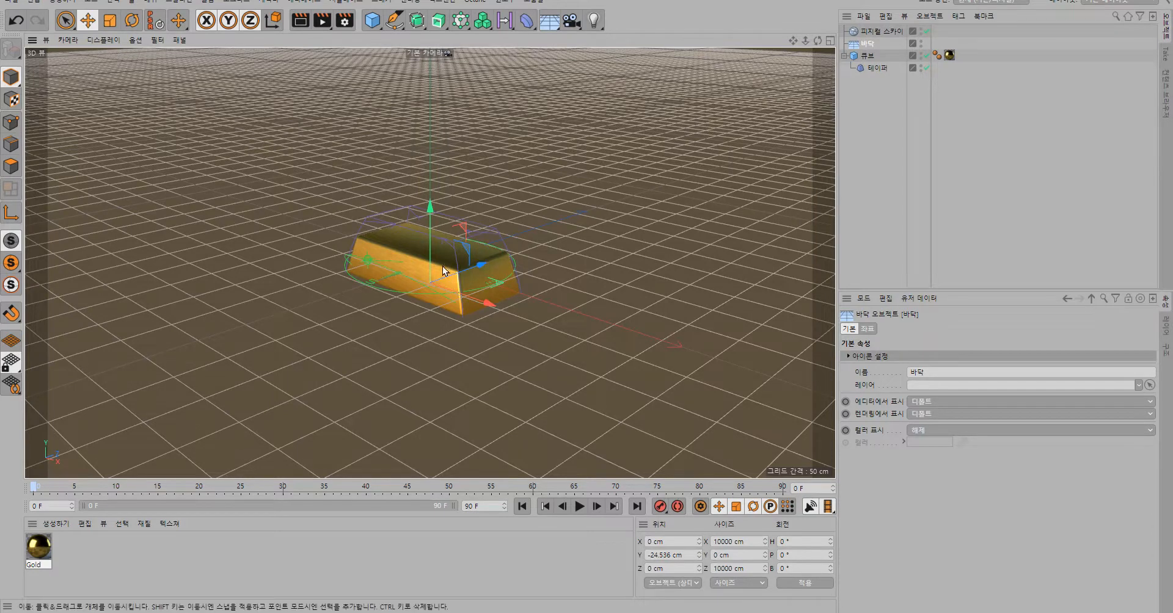
Open the render settings and review the output width and height
{"action": "left_click", "coordinate": [343, 23]}
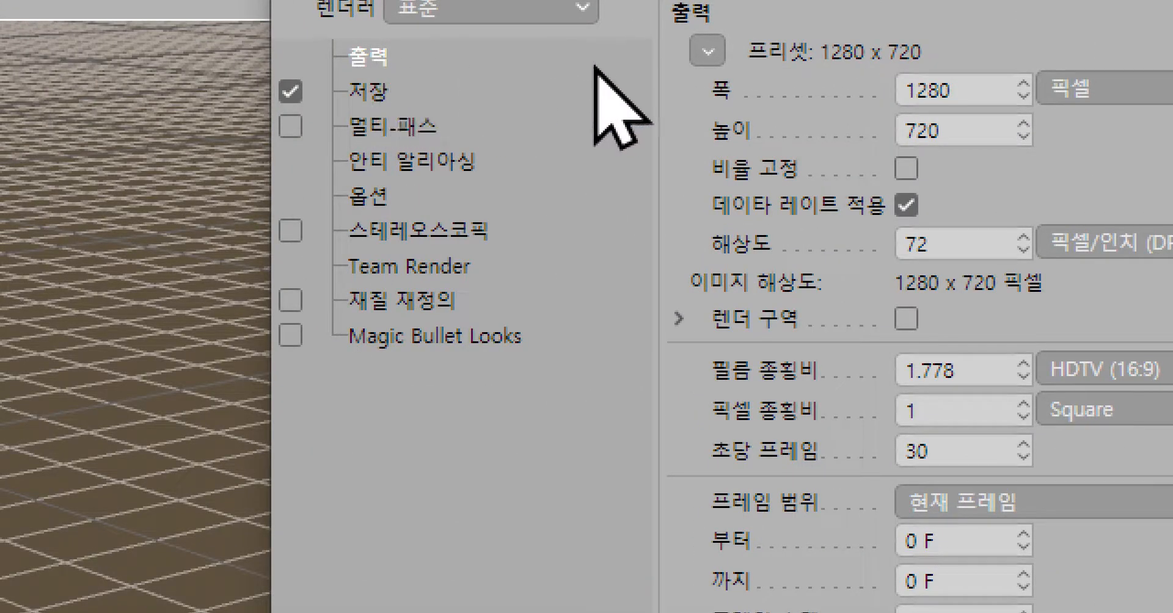
{"action": "left_click_drag", "start_coordinate": [1008, 98], "coordinate": [906, 93]}
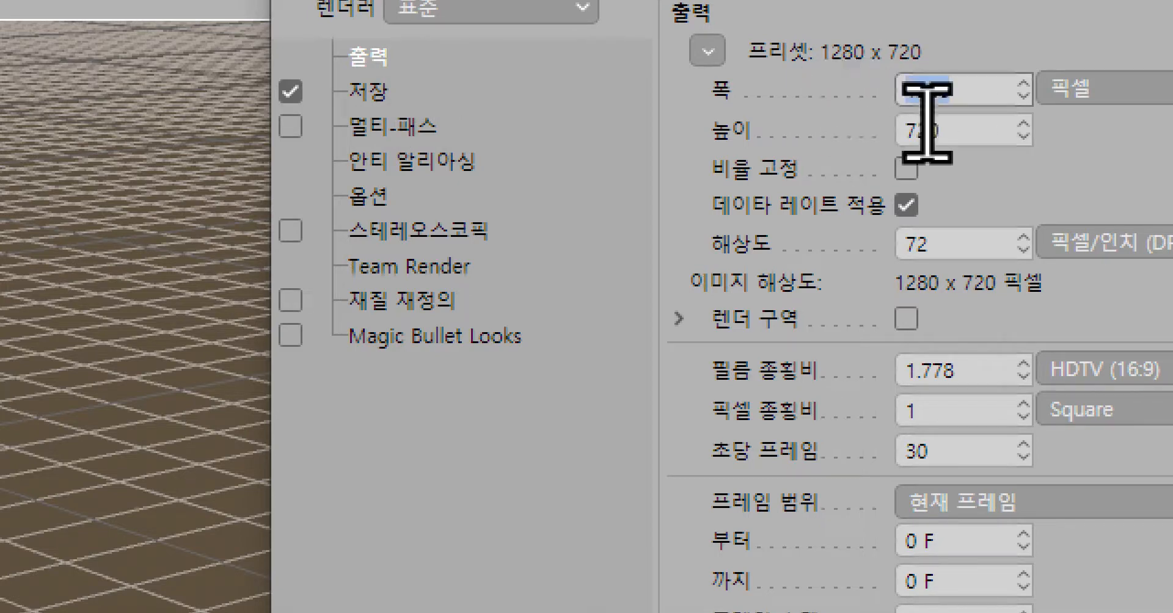
{"action": "left_click_drag", "start_coordinate": [969, 131], "coordinate": [904, 129]}
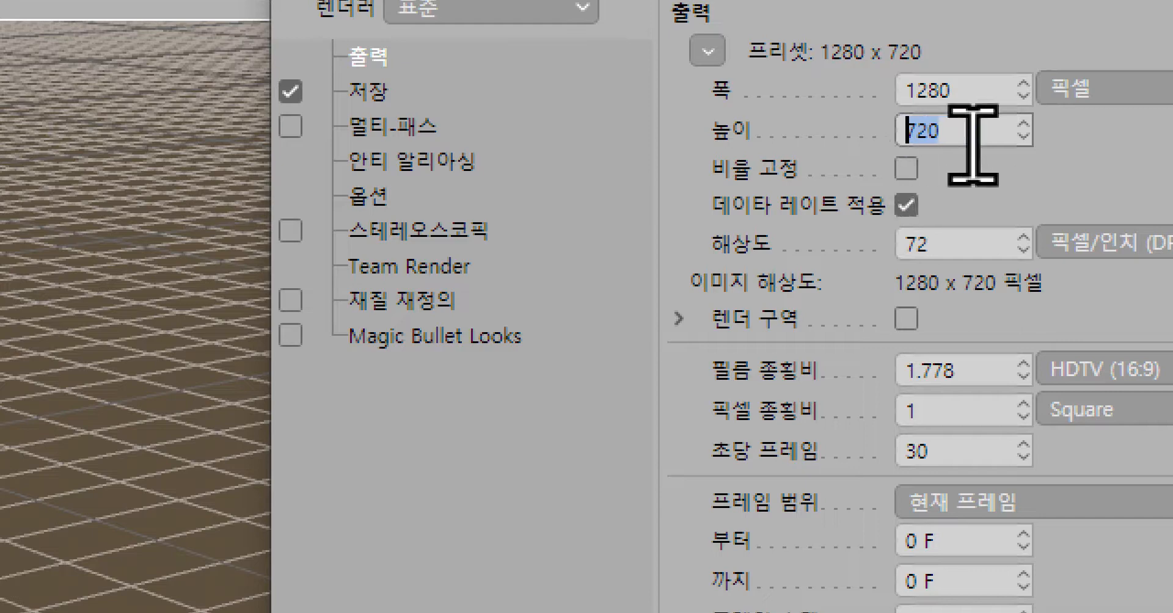
Set the render's save file name to gold, inside the desktop folder bearing a person's name without the 오후반 suffix
{"action": "left_click", "coordinate": [369, 93]}
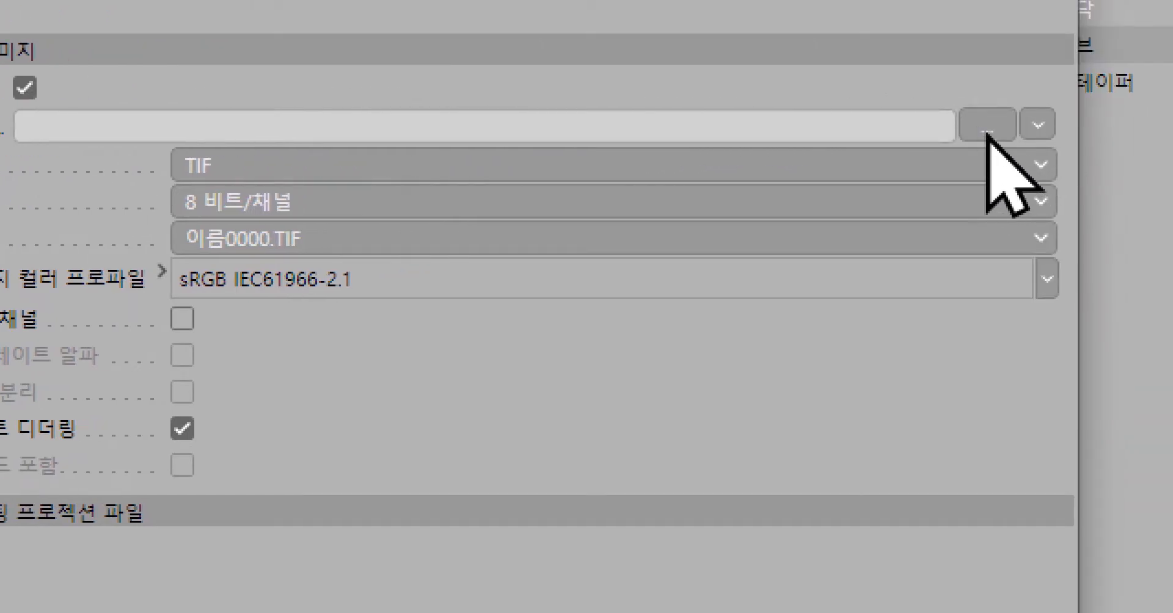
{"action": "left_click", "coordinate": [987, 127]}
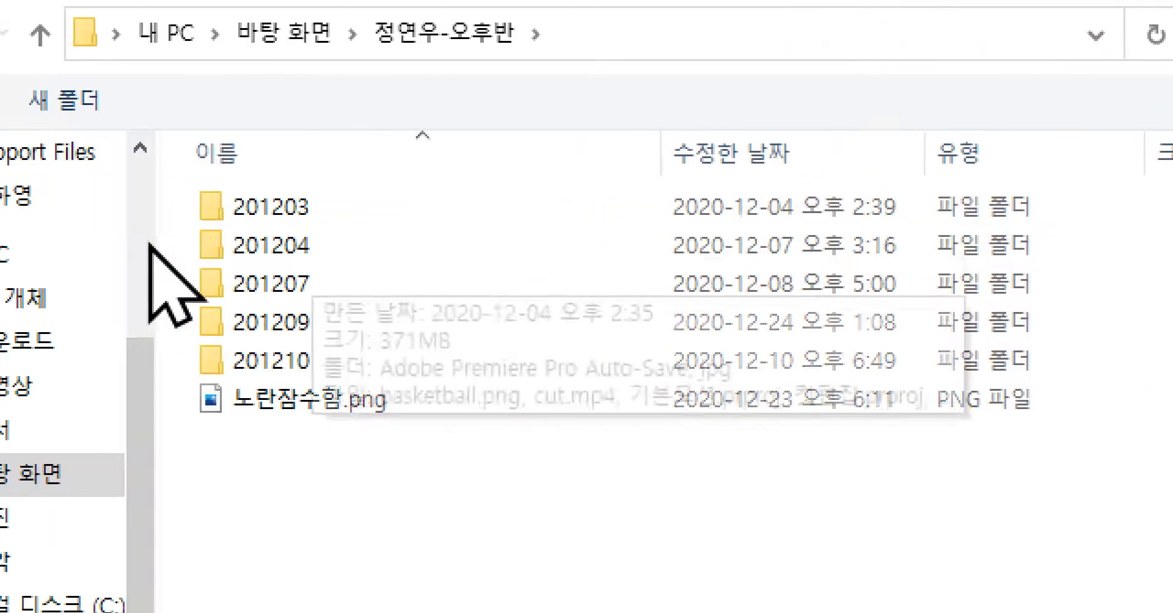
{"action": "left_click", "coordinate": [292, 36]}
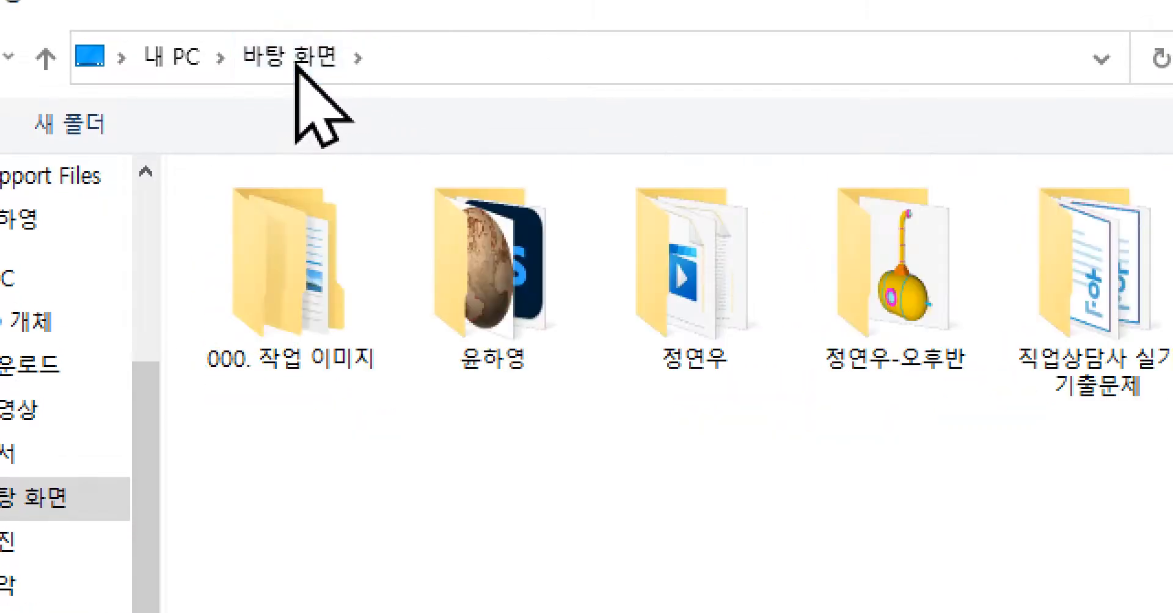
{"action": "double_click", "coordinate": [713, 254]}
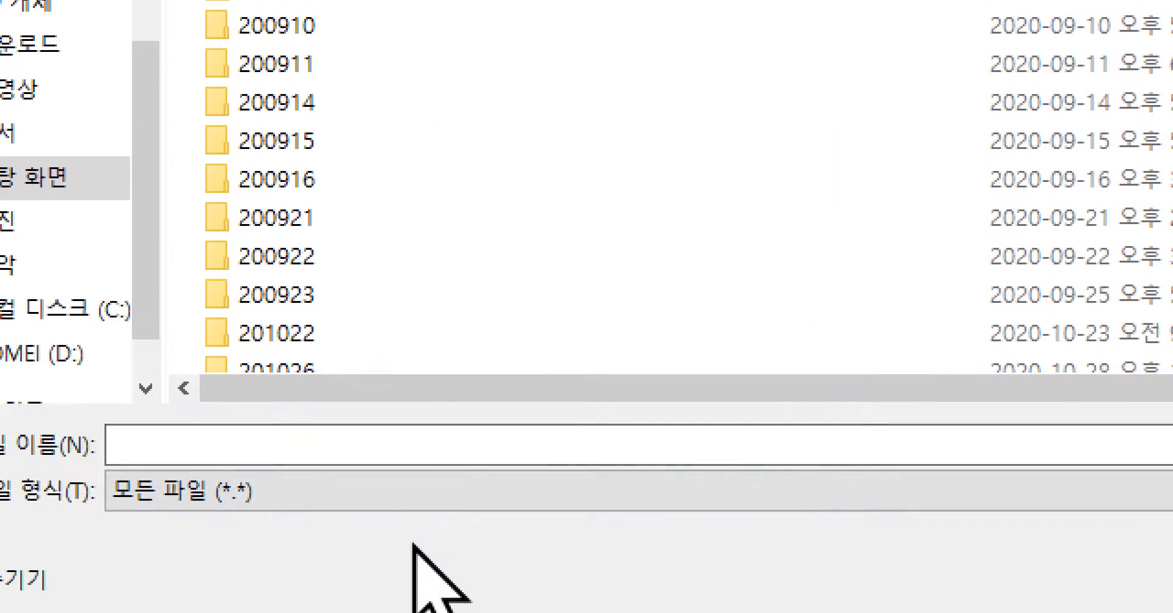
{"action": "left_click", "coordinate": [245, 443]}
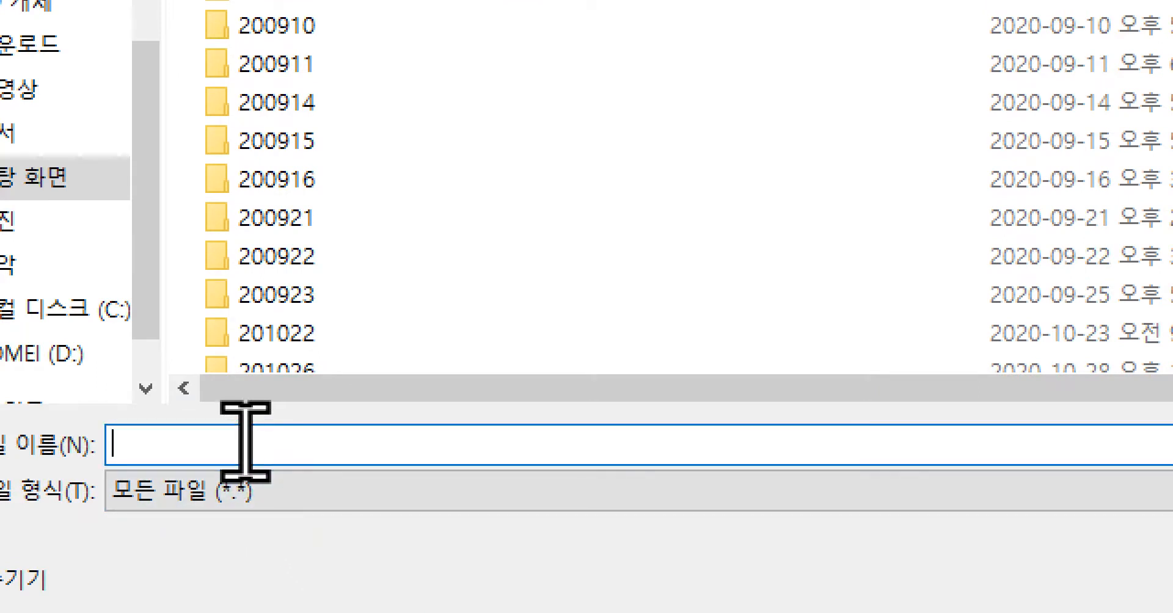
{"action": "type", "text": "rma"}
{"action": "key", "text": "BackSpace"}
{"action": "key", "text": "BackSpace"}
{"action": "key", "text": "BackSpace"}
{"action": "type", "text": "gold"}
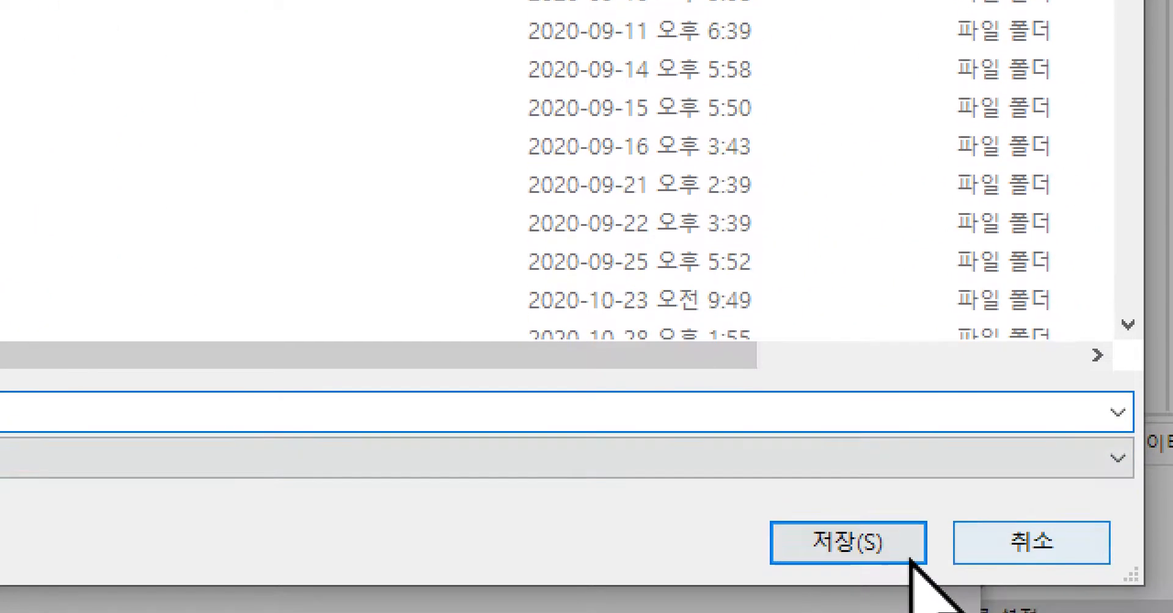
{"action": "left_click", "coordinate": [893, 558]}
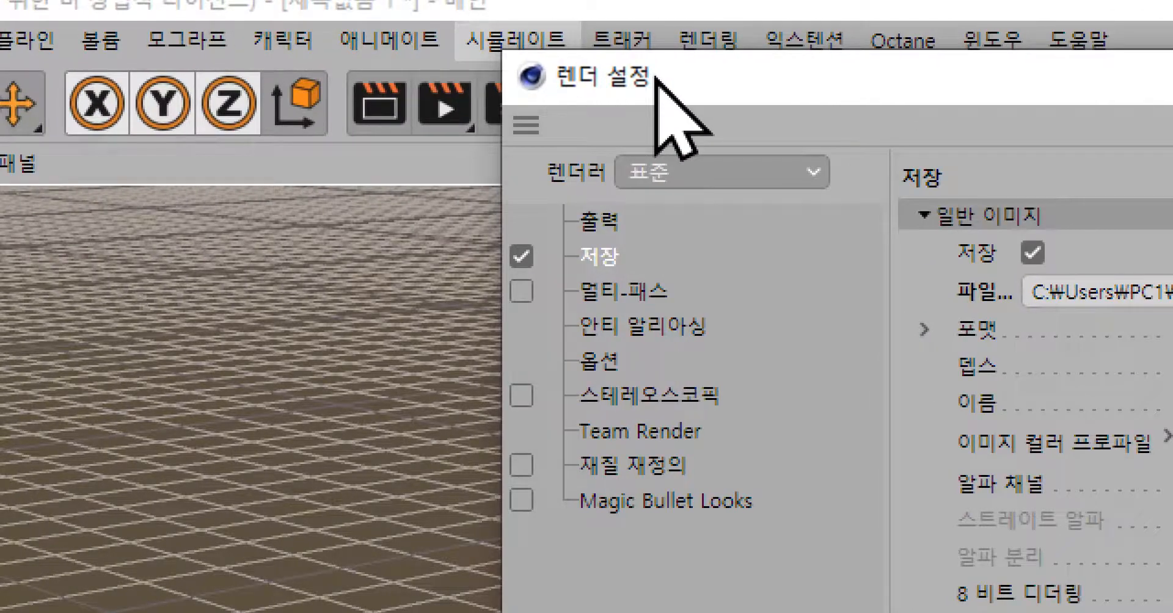
Move the render settings window clear of the toolbar, set the saved image format to PNG and enable its alpha channel (알파 채널)
{"action": "left_click_drag", "start_coordinate": [656, 78], "coordinate": [604, 184]}
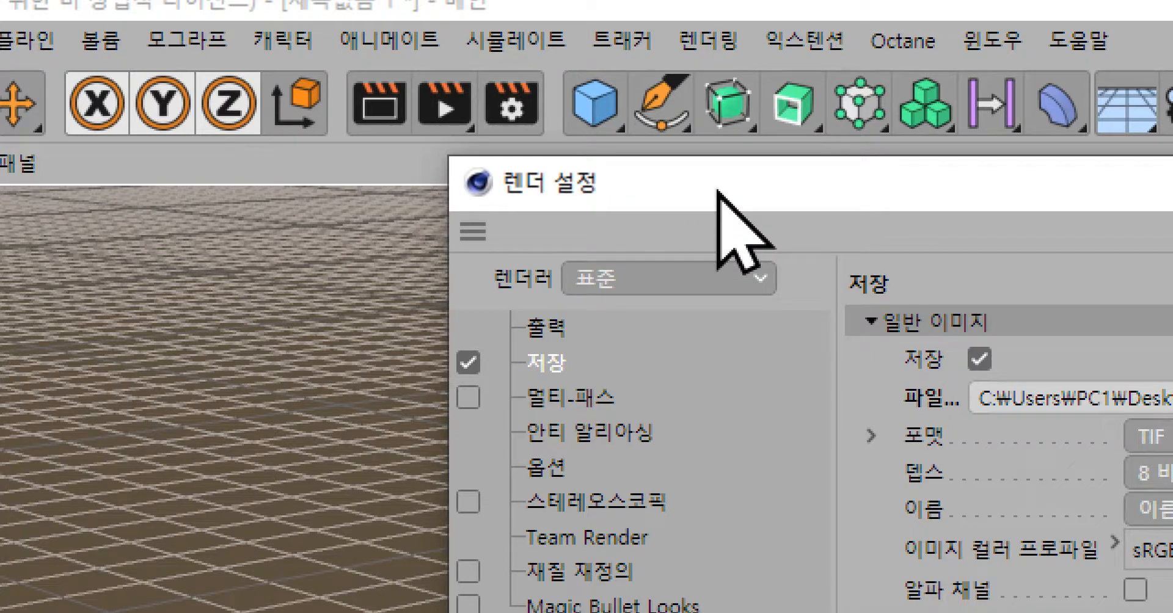
{"action": "left_click_drag", "start_coordinate": [721, 194], "coordinate": [427, 190]}
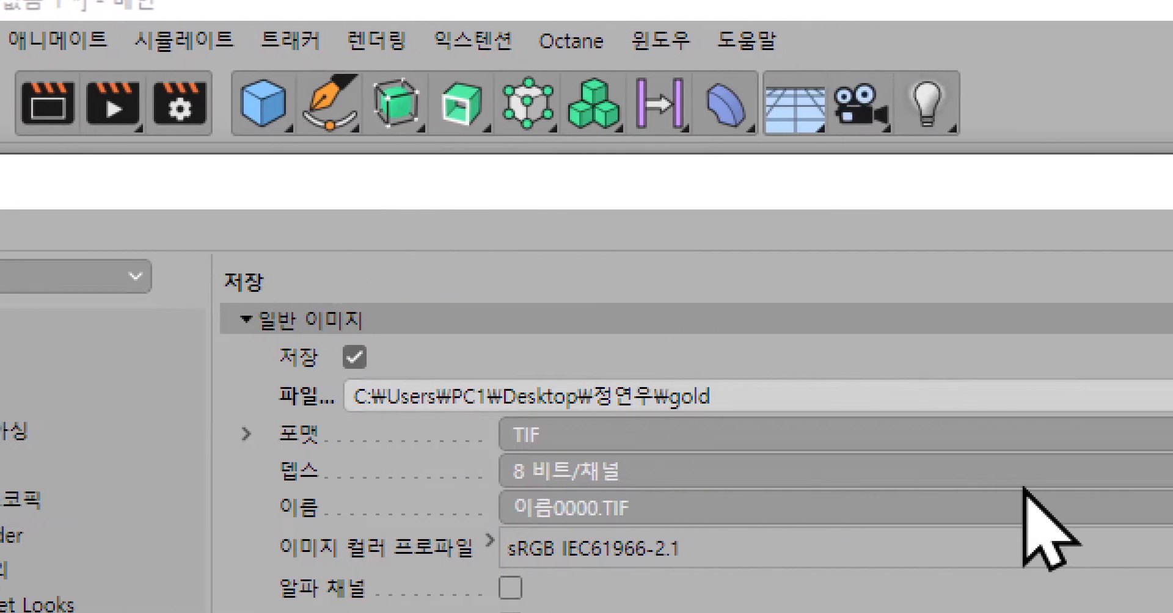
{"action": "left_click", "coordinate": [556, 447]}
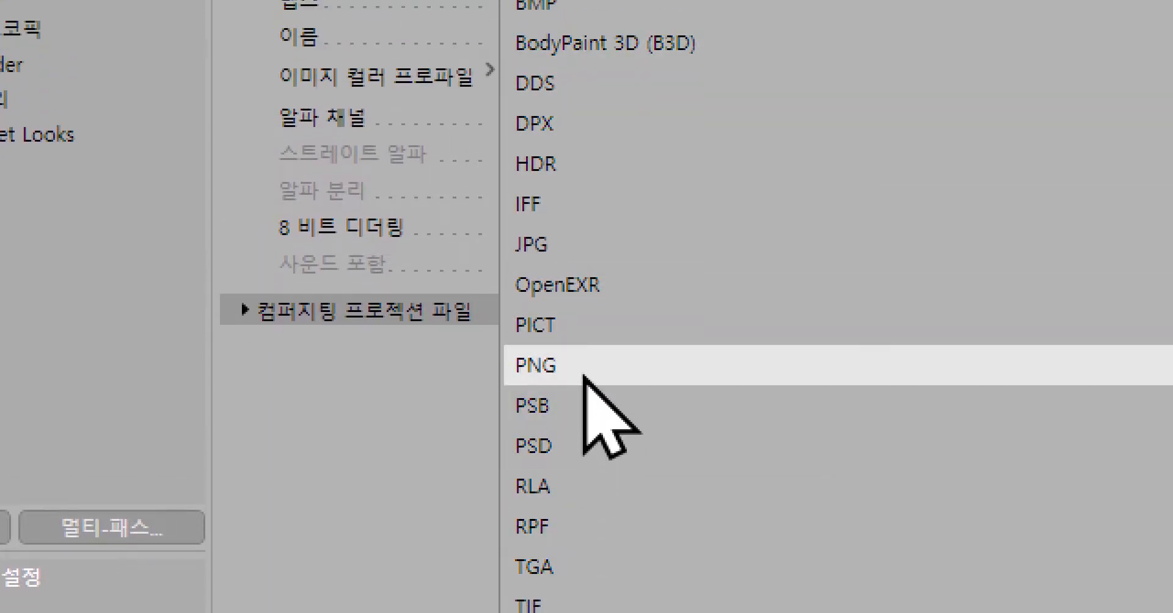
{"action": "left_click", "coordinate": [584, 365]}
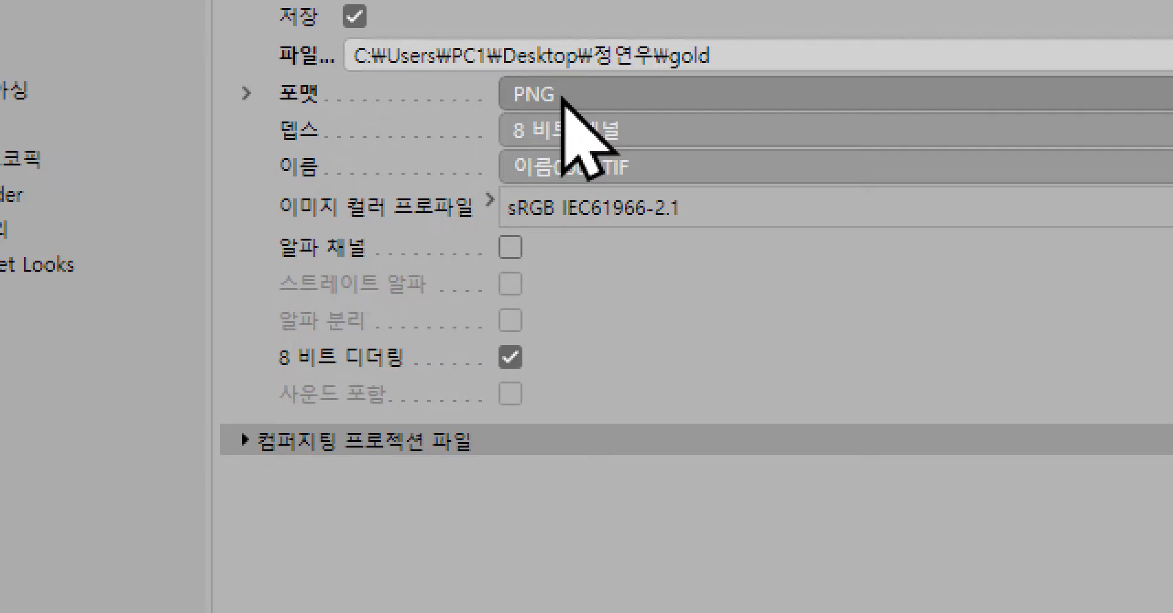
{"action": "left_click", "coordinate": [512, 247]}
{"action": "left_click", "coordinate": [512, 248]}
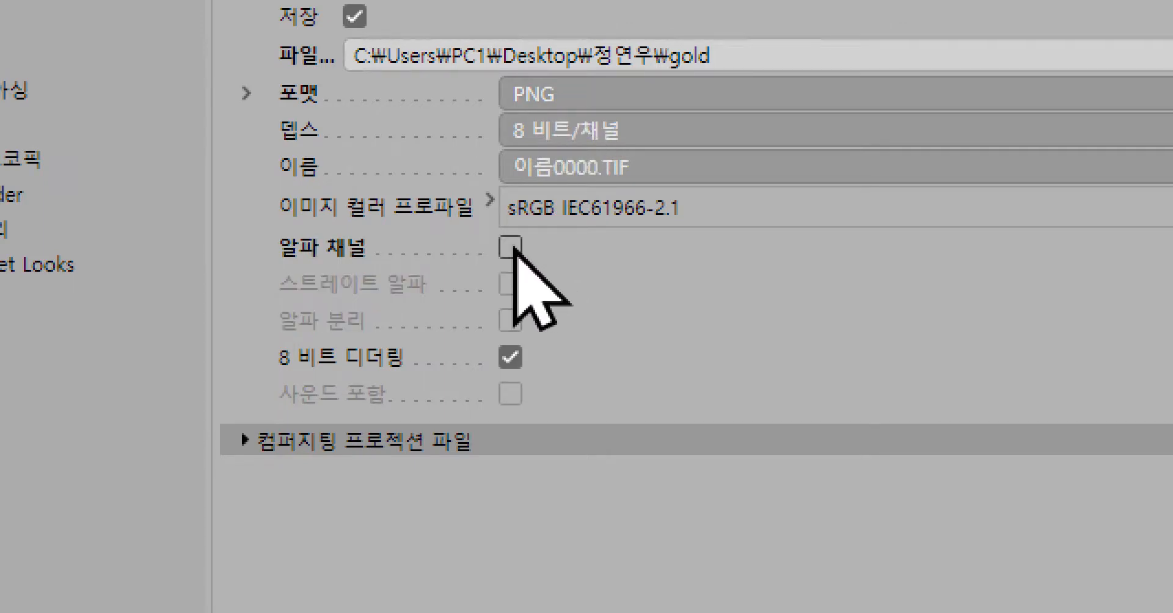
{"action": "left_click", "coordinate": [512, 247]}
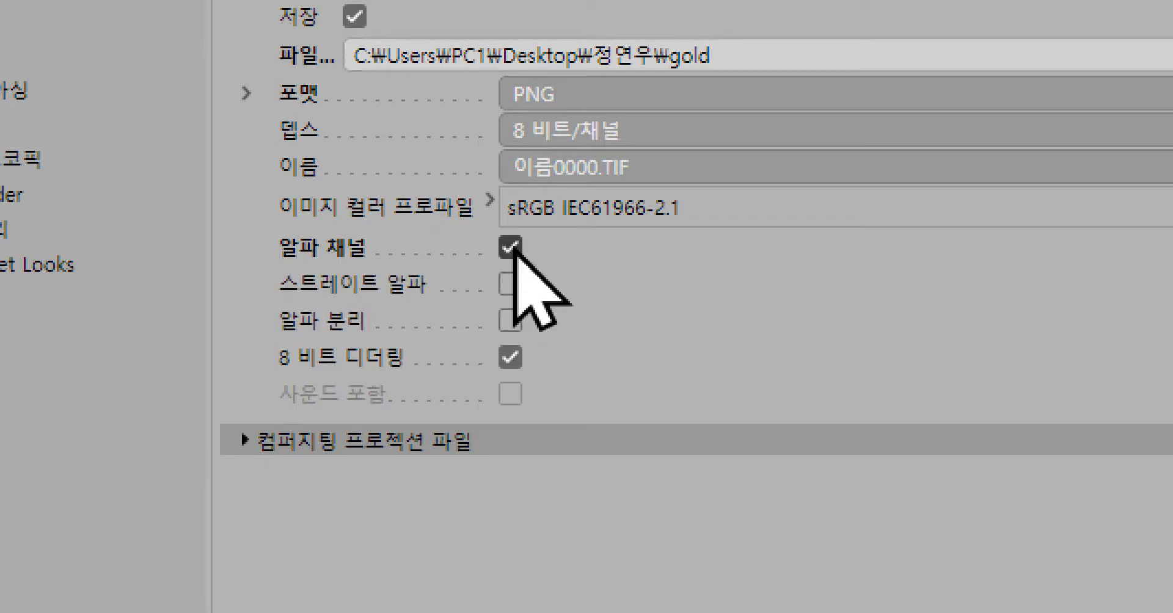
Turn off the alpha channel (알파 채널) for the saved image, recheck the output and save settings, and close the render settings
{"action": "left_click", "coordinate": [511, 248]}
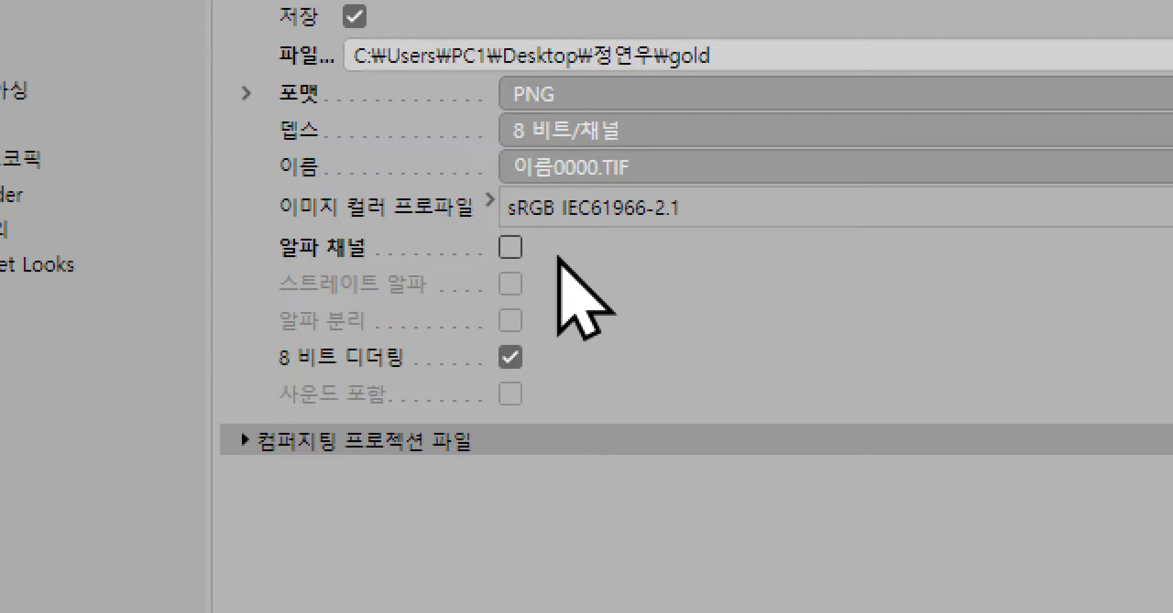
{"action": "left_click", "coordinate": [511, 248]}
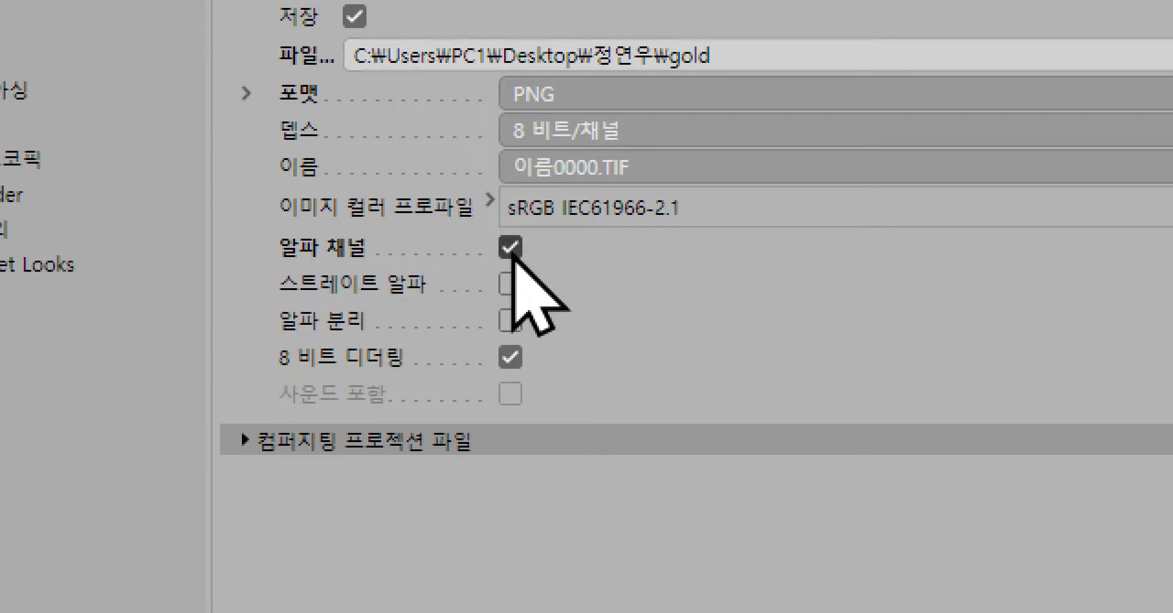
{"action": "left_click", "coordinate": [511, 249]}
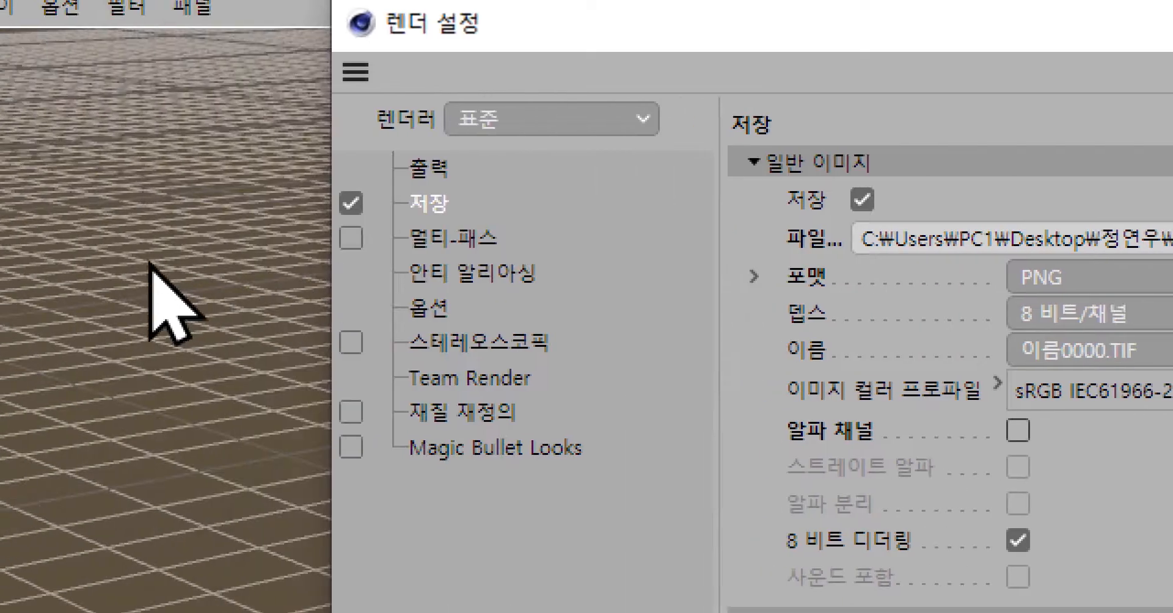
{"action": "left_click", "coordinate": [427, 168]}
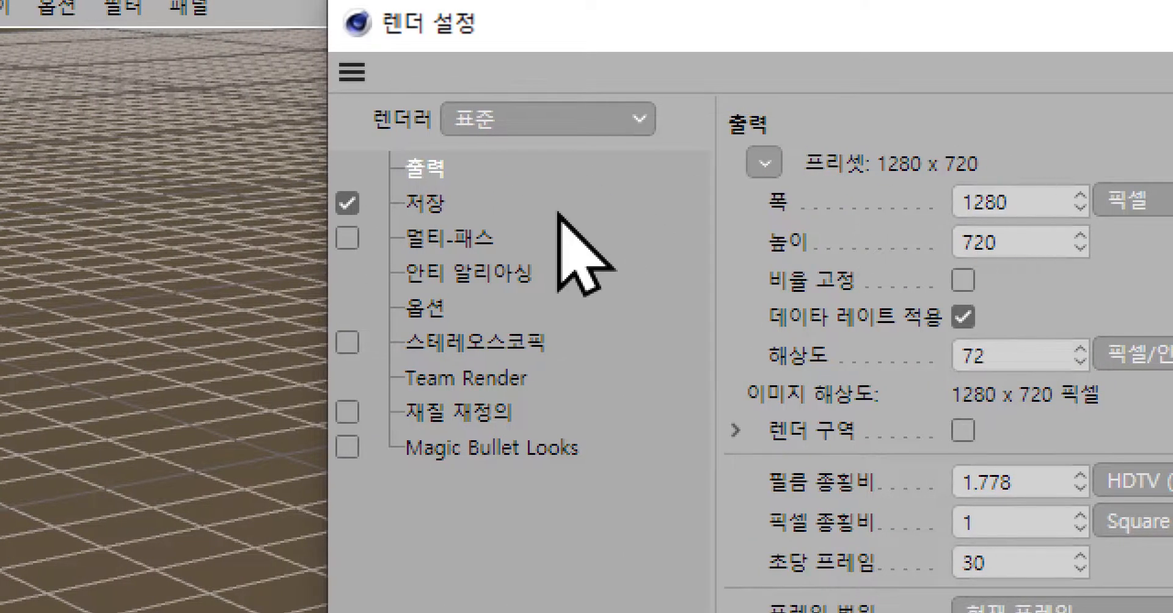
{"action": "left_click", "coordinate": [424, 208]}
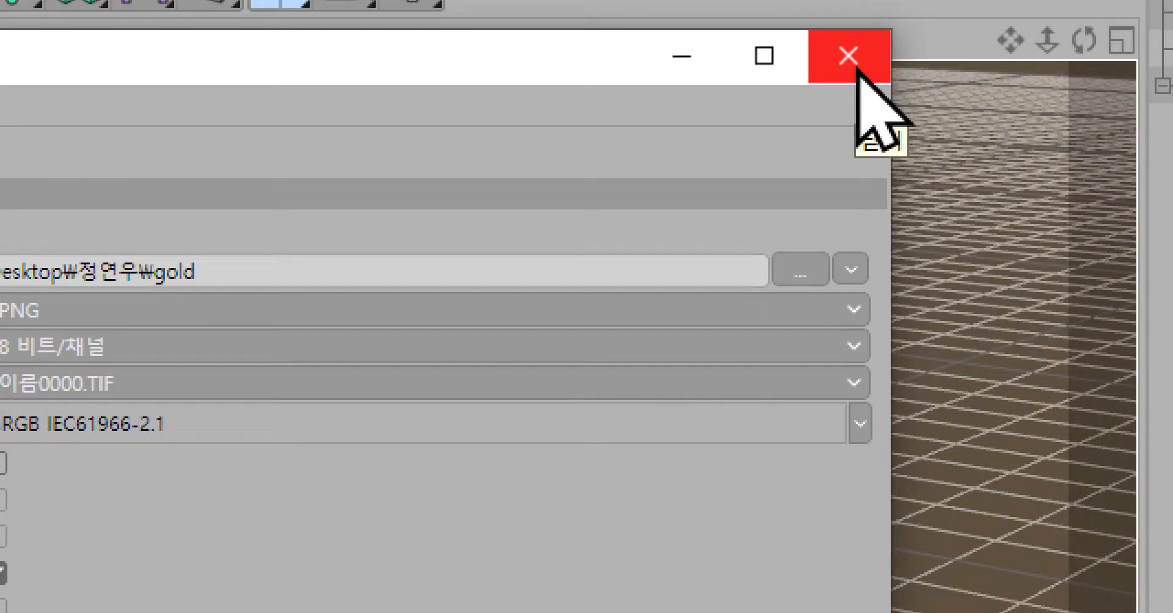
{"action": "left_click", "coordinate": [856, 69]}
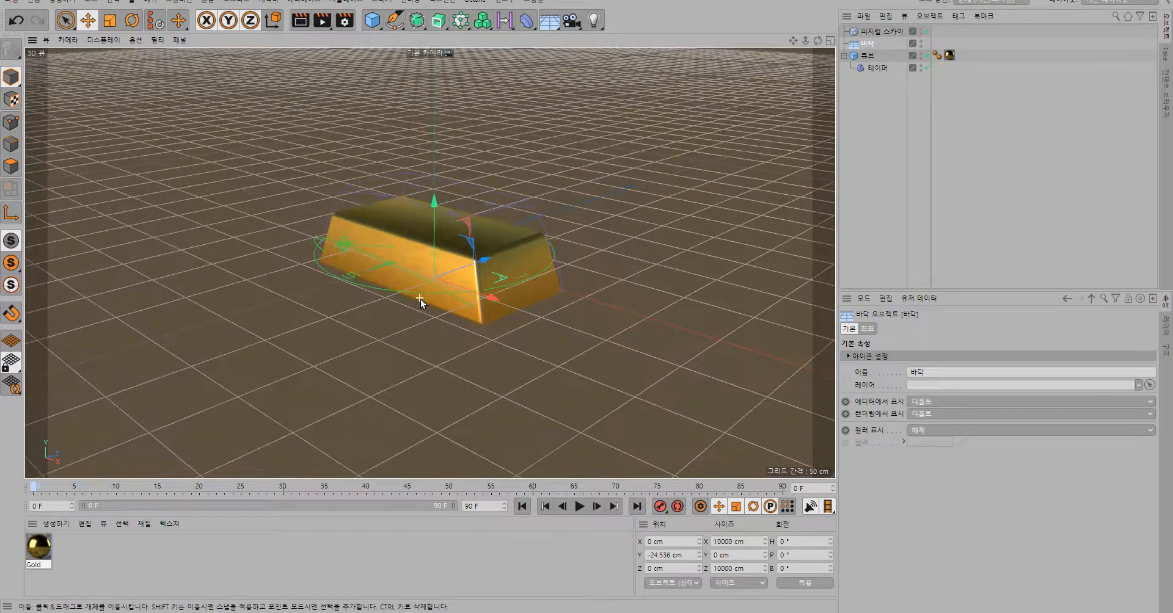
Render a close-up of the gold bar to the Picture Viewer (픽쳐 뷰어) as gold.png, and close the viewer
{"action": "scroll", "coordinate": [420, 298], "scroll_direction": "up", "scroll_amount": 10}
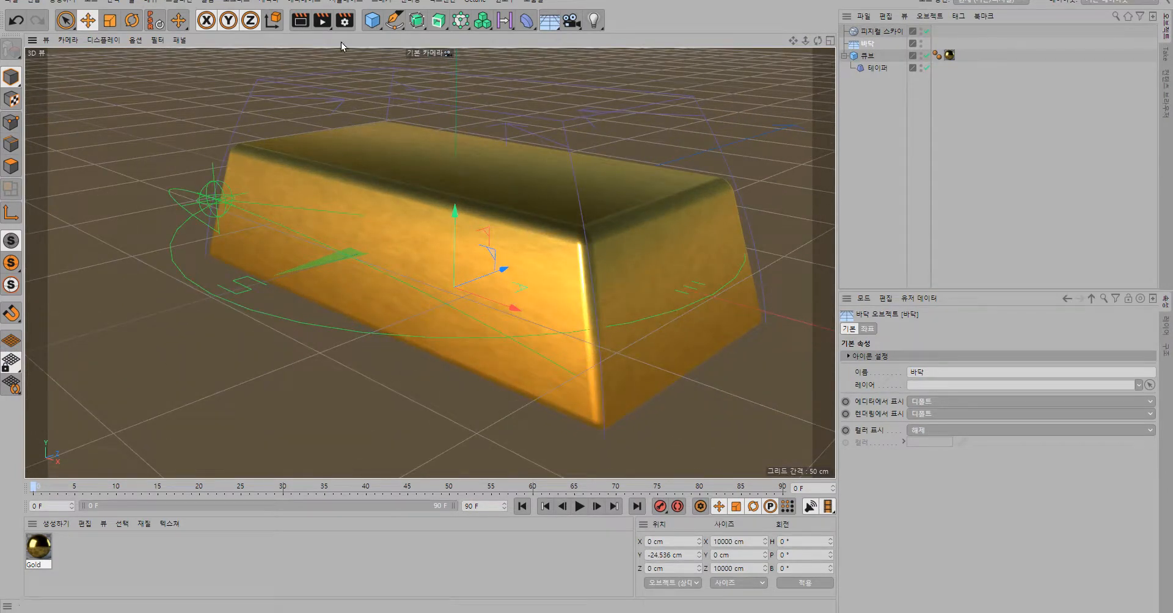
{"action": "left_click", "coordinate": [323, 22]}
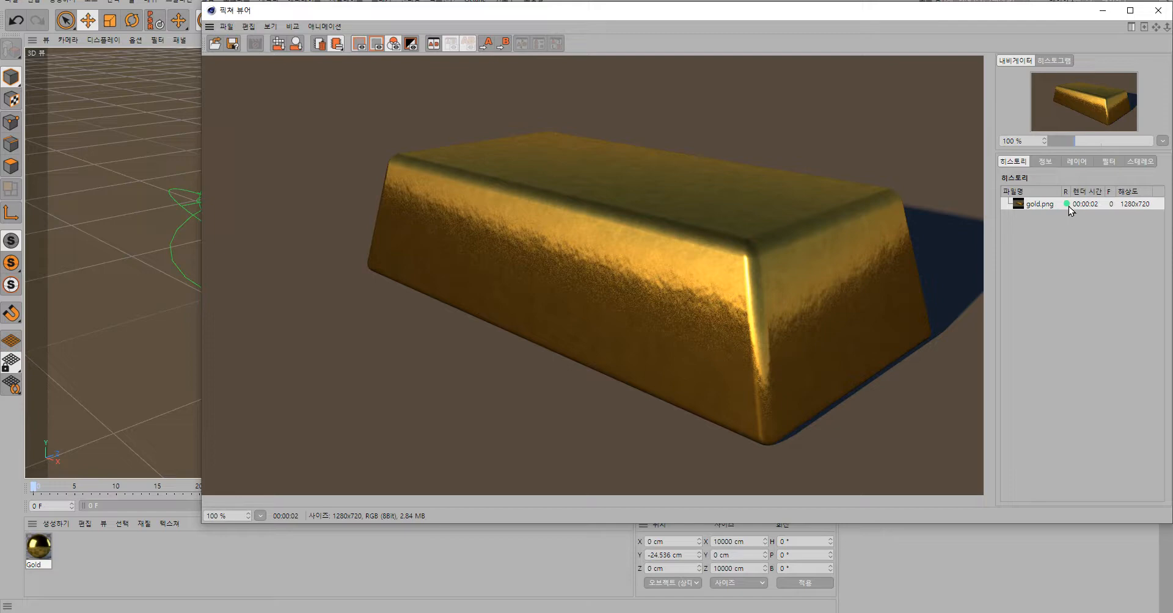
{"action": "left_click", "coordinate": [1158, 12]}
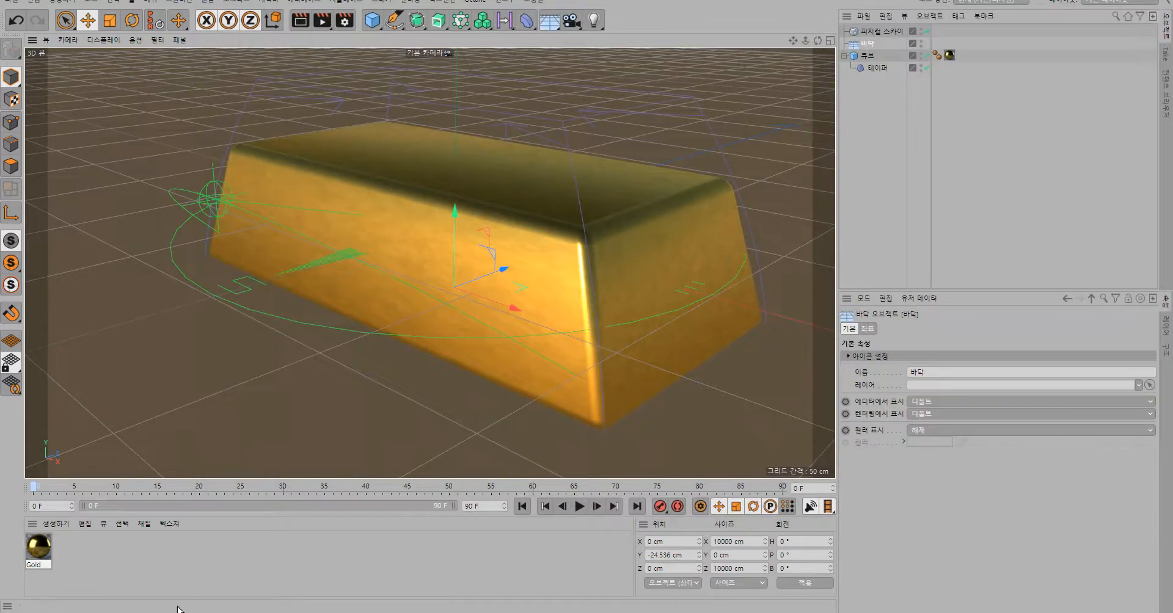